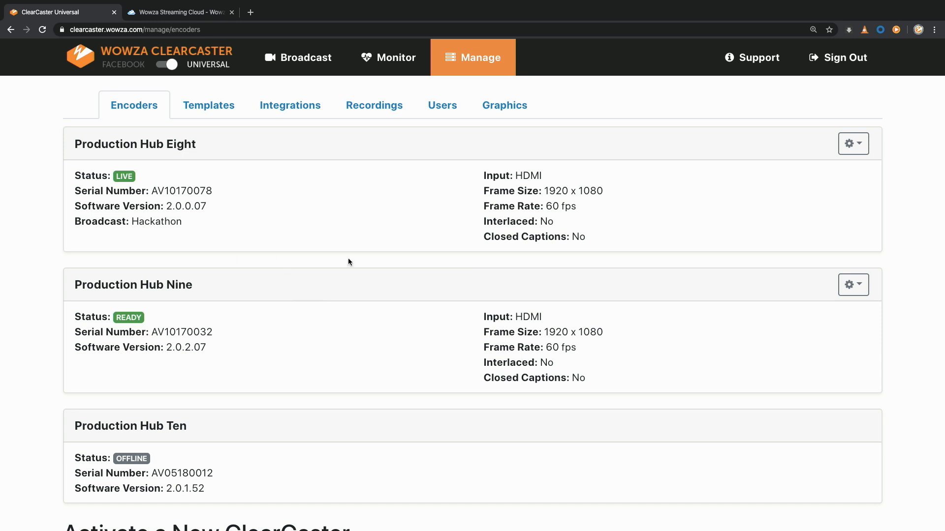
Leave the encoder list for the Graphics page under Manage
left_click(502, 111)
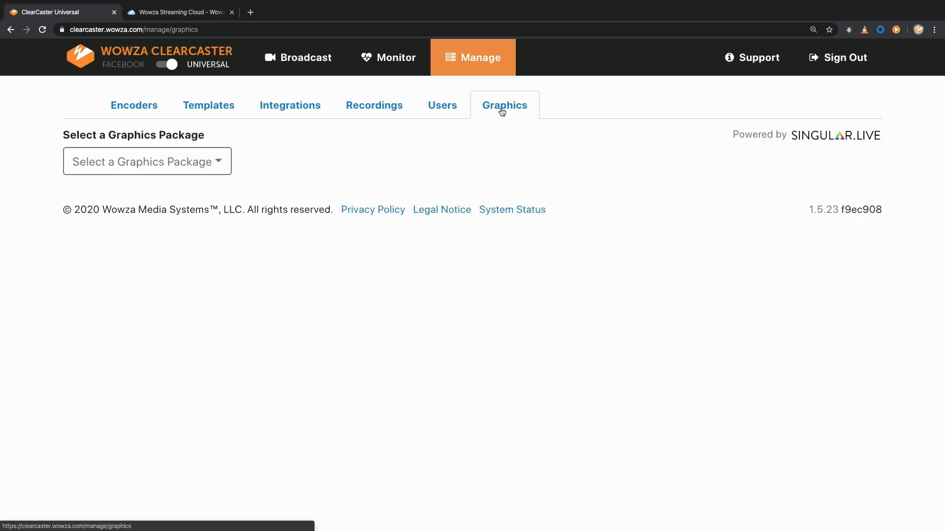
Choose the Verify package from the graphics package dropdown
left_click(226, 167)
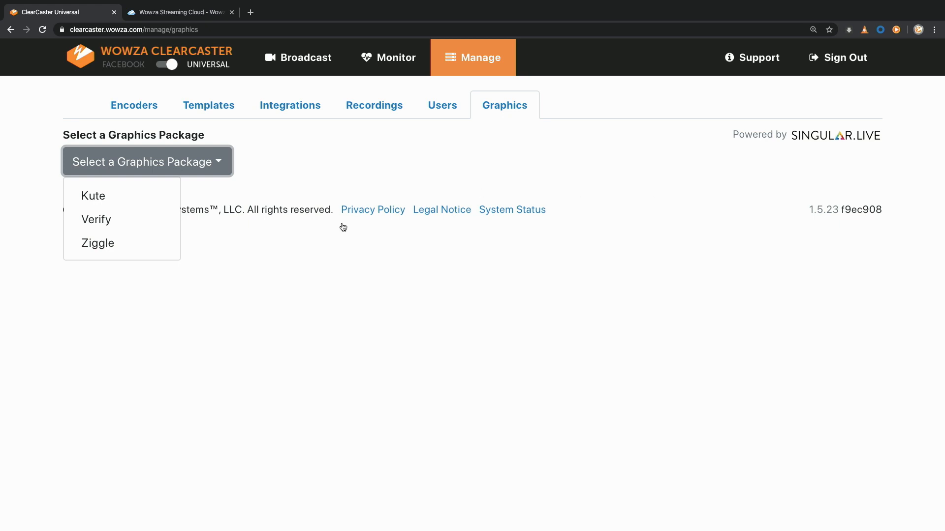
left_click(98, 229)
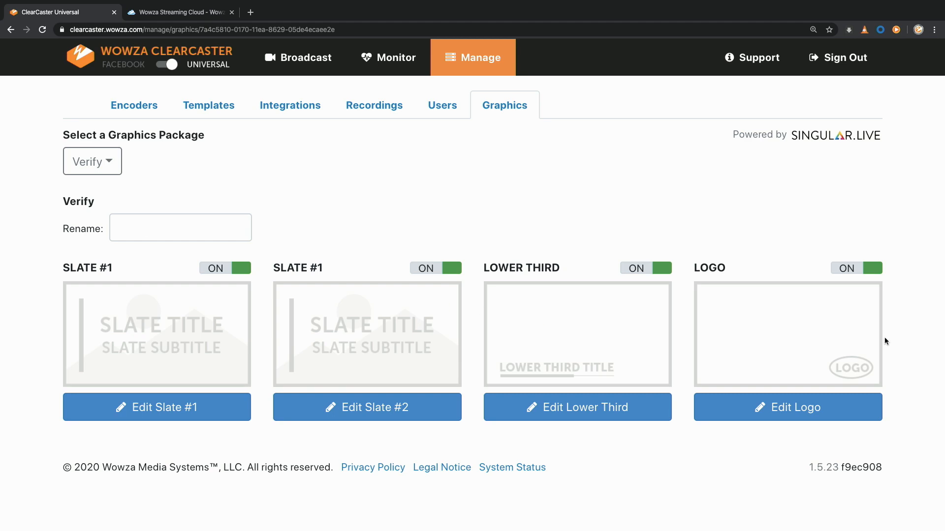
left_click(373, 404)
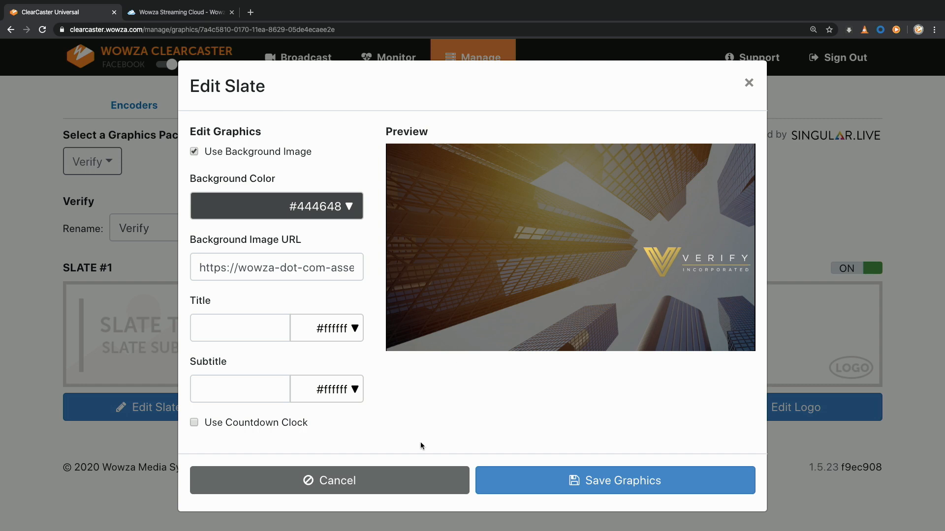
left_click(403, 480)
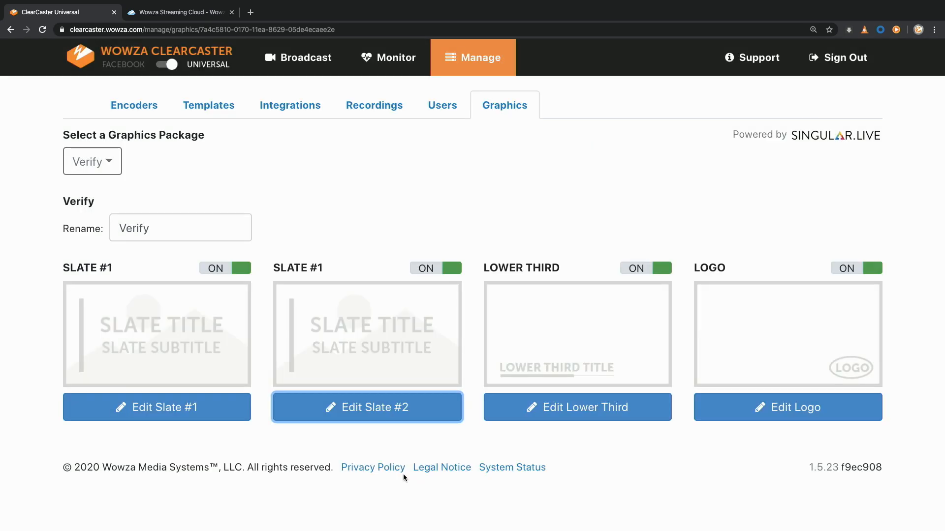
left_click(172, 417)
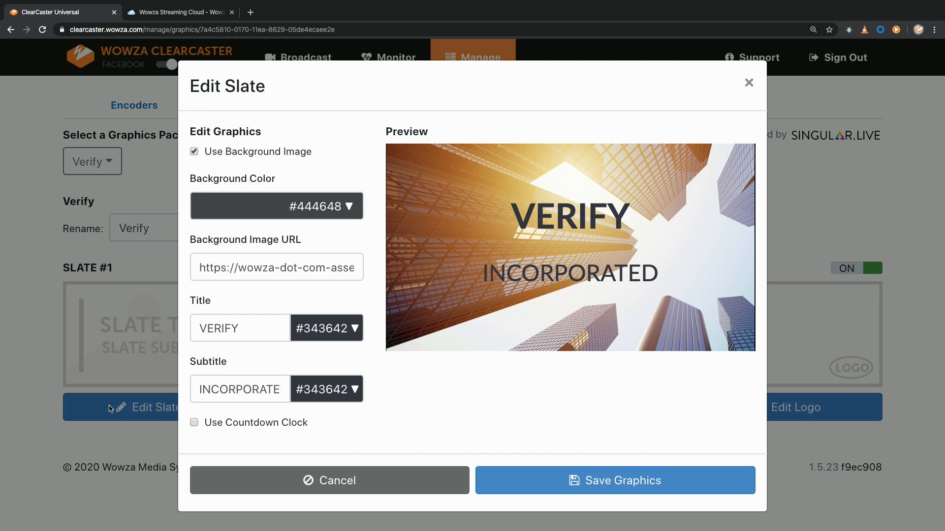
left_click(248, 325)
left_click_drag(247, 325, 146, 318)
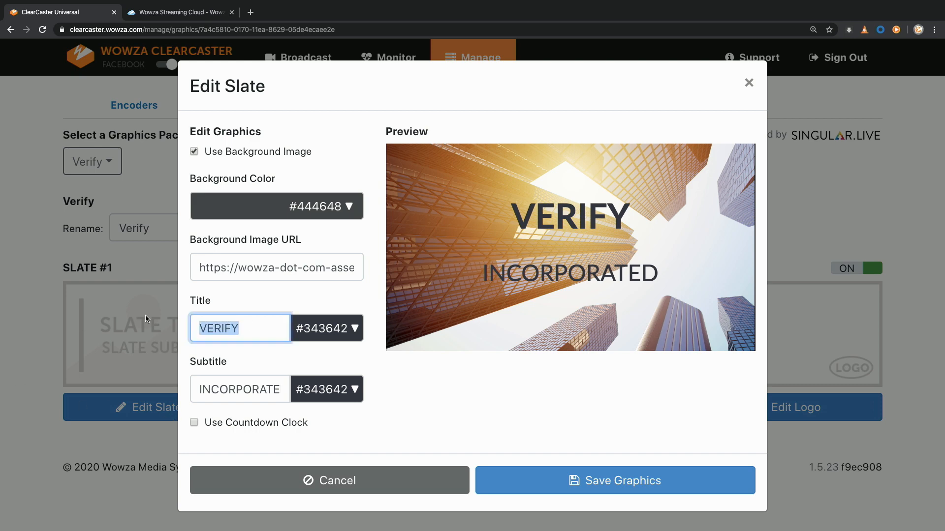
type("Clea")
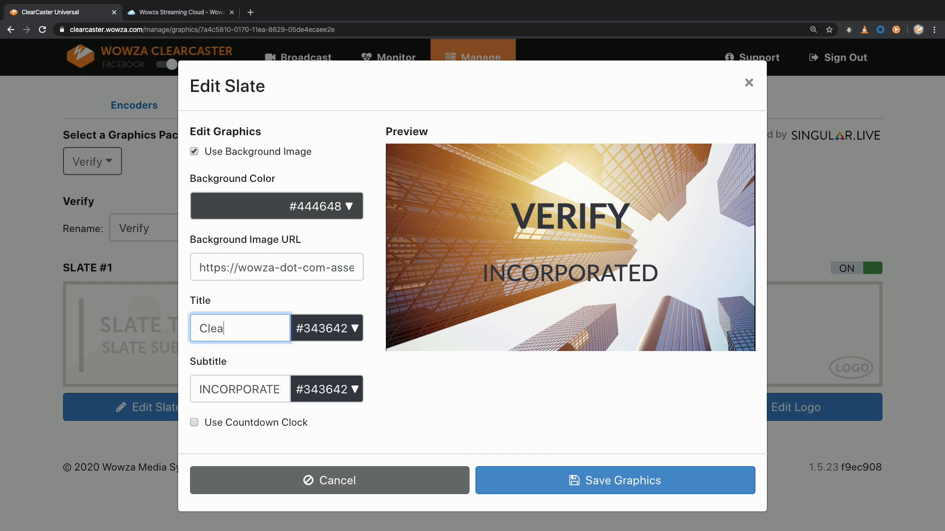
type("rCaster")
left_click(462, 433)
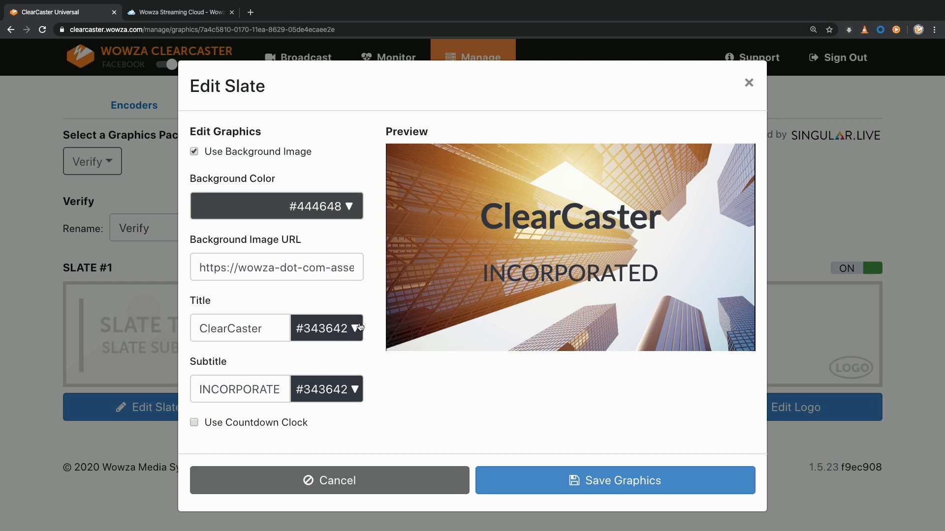
left_click(360, 327)
left_click_drag(243, 206, 188, 210)
left_click_drag(262, 127, 339, 242)
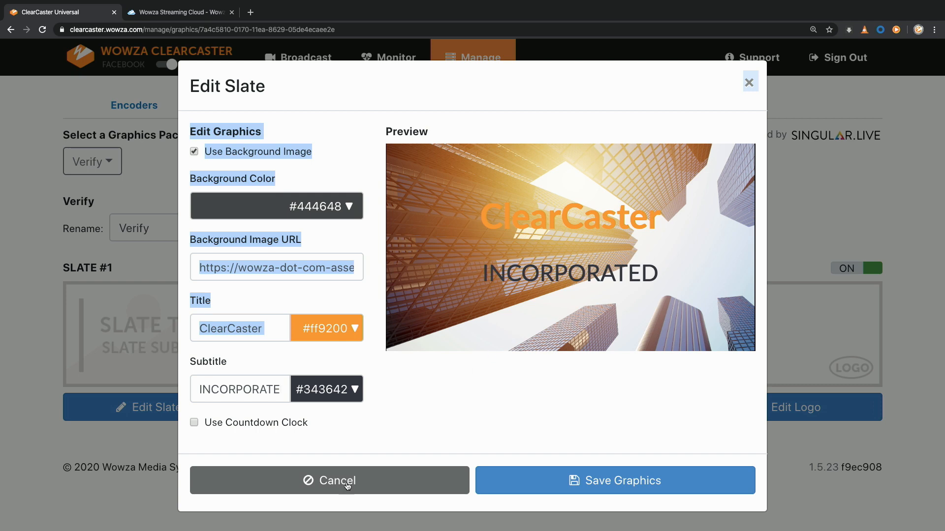
left_click(344, 481)
left_click(533, 407)
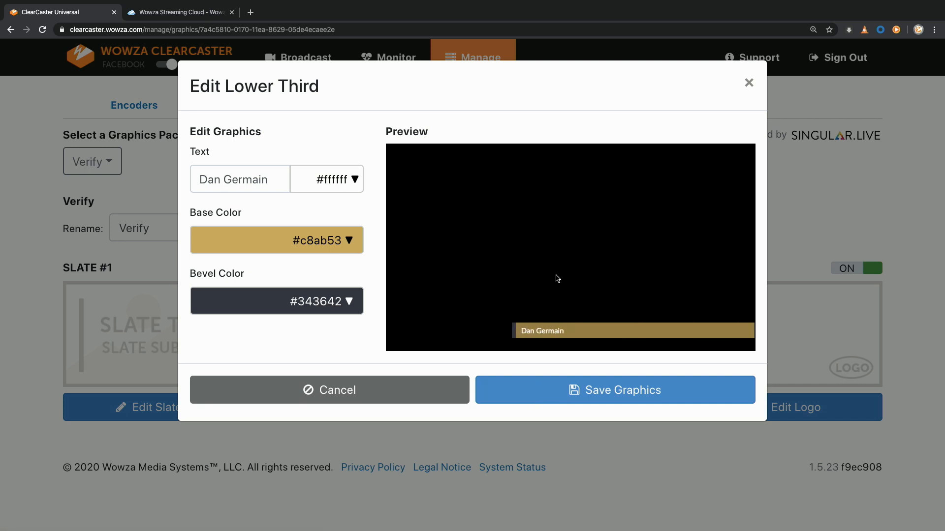
left_click(397, 387)
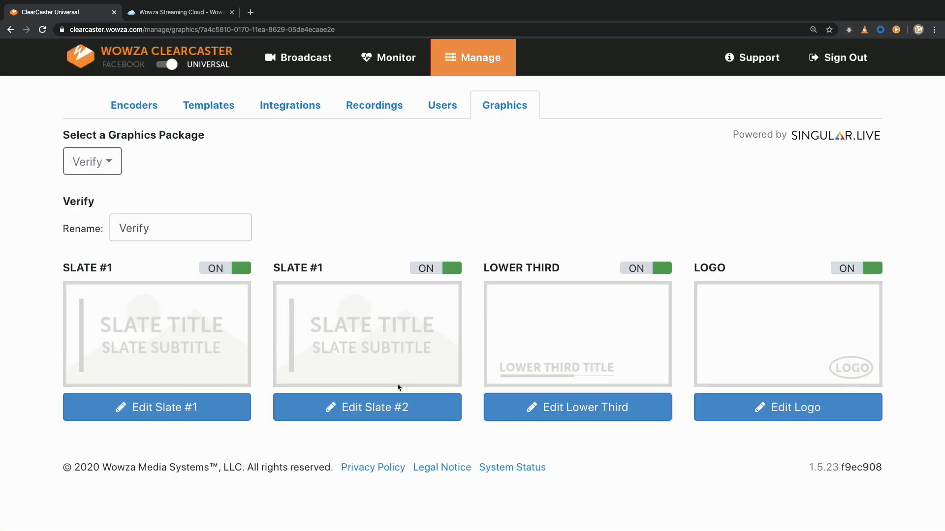
left_click(794, 412)
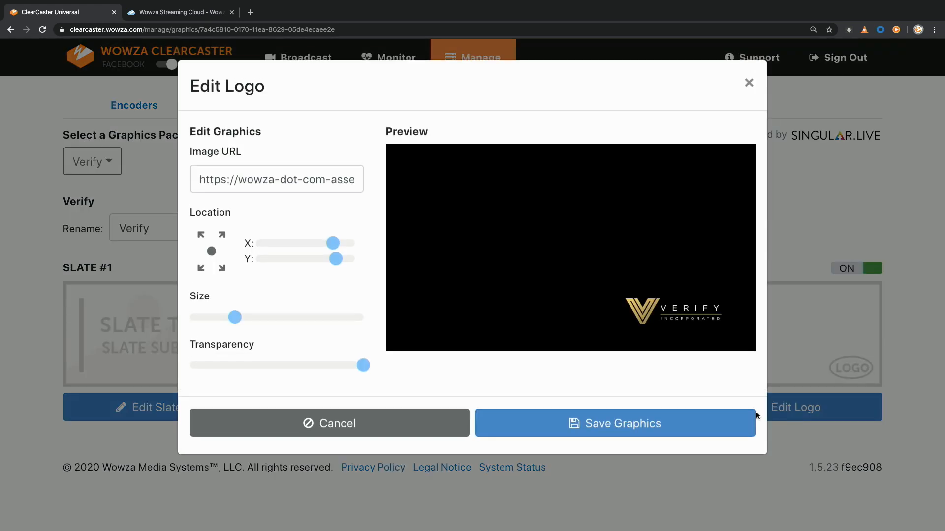
left_click_drag(333, 243, 274, 243)
left_click_drag(239, 318, 257, 323)
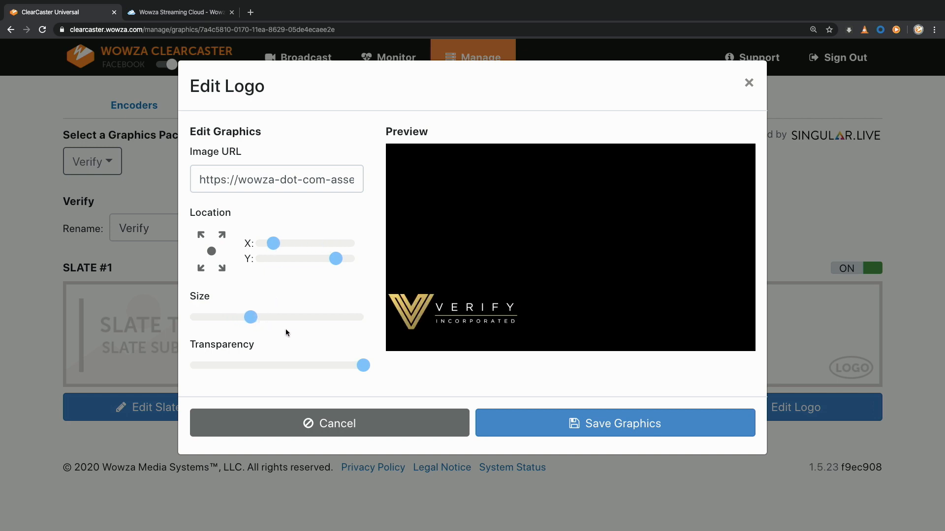
left_click_drag(362, 366, 265, 377)
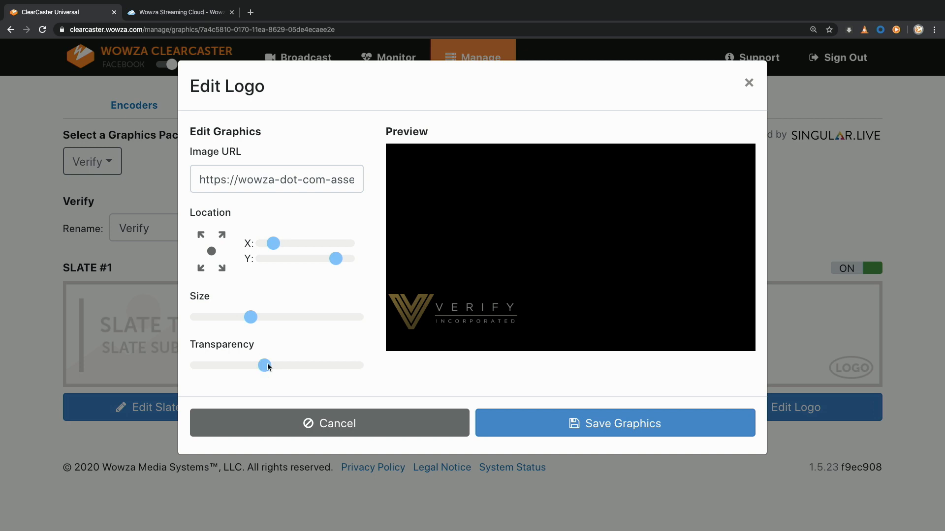
left_click_drag(261, 364, 315, 366)
left_click_drag(250, 317, 302, 318)
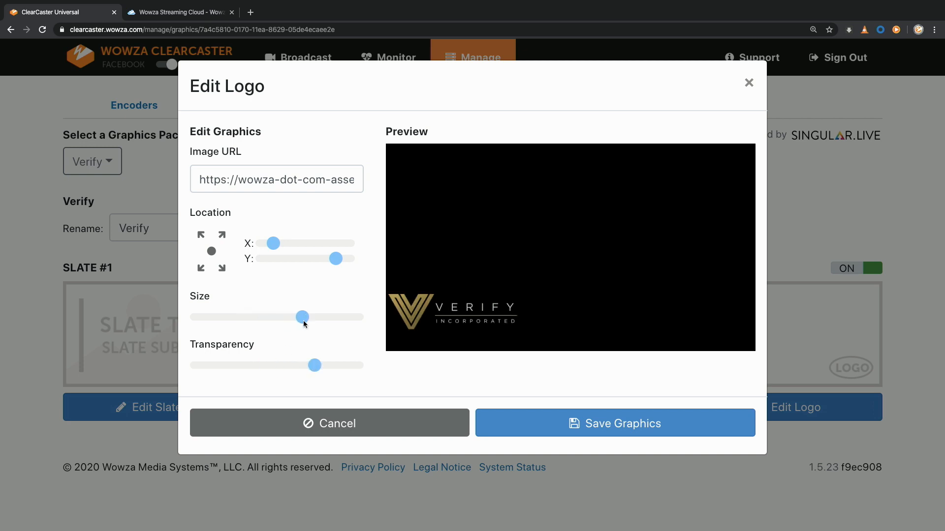
left_click_drag(272, 244, 303, 248)
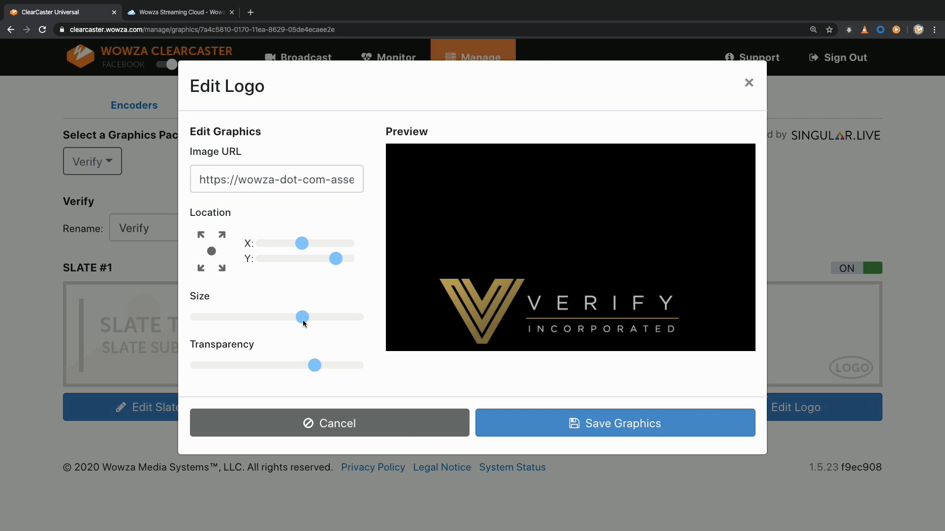
left_click_drag(302, 320, 215, 330)
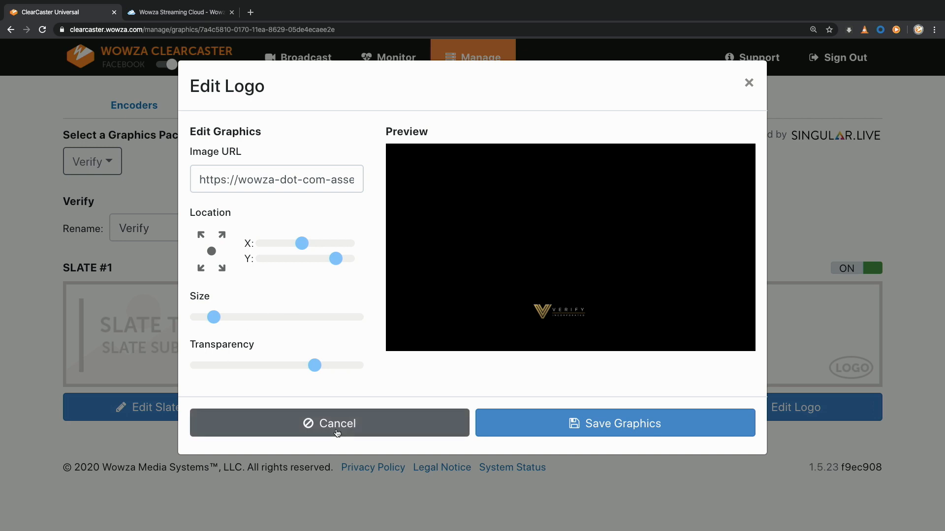
left_click(336, 432)
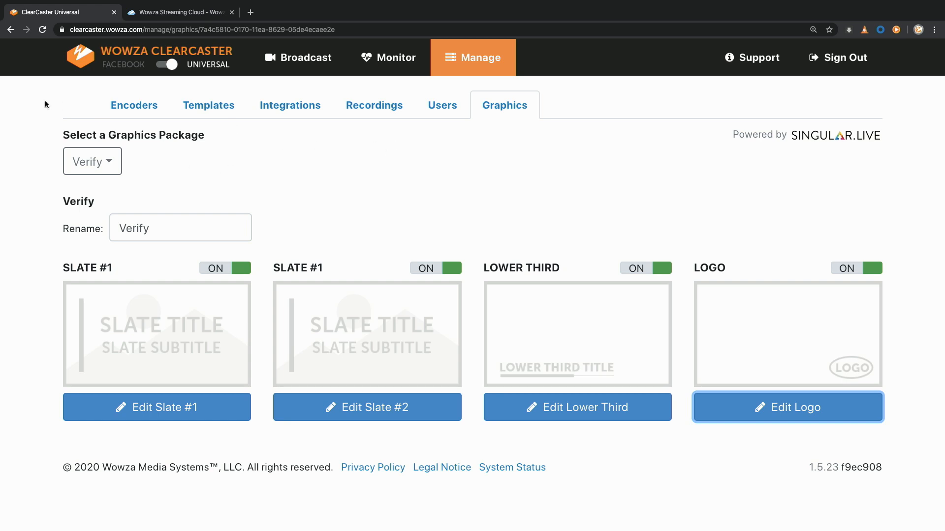
Look over the users list, then scroll through the Wowza 1080p30 template JSON on Templates
left_click(434, 113)
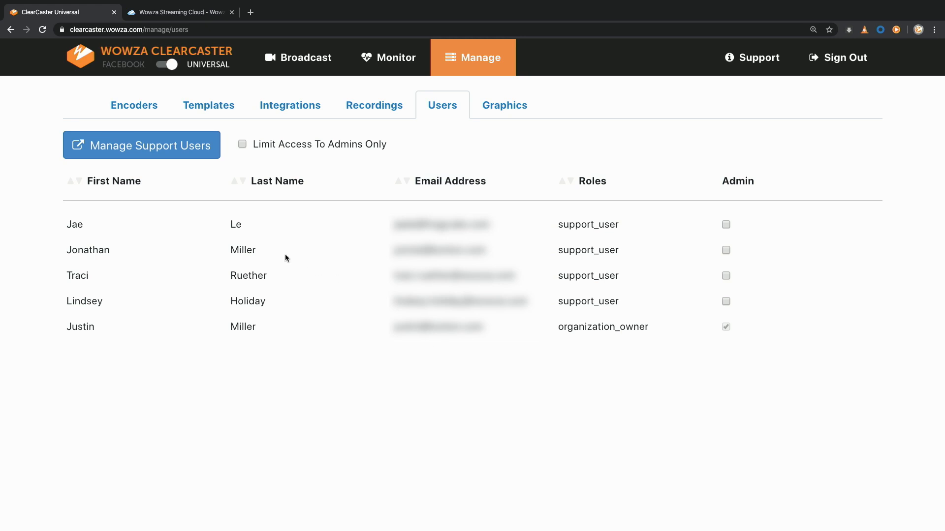
left_click(214, 111)
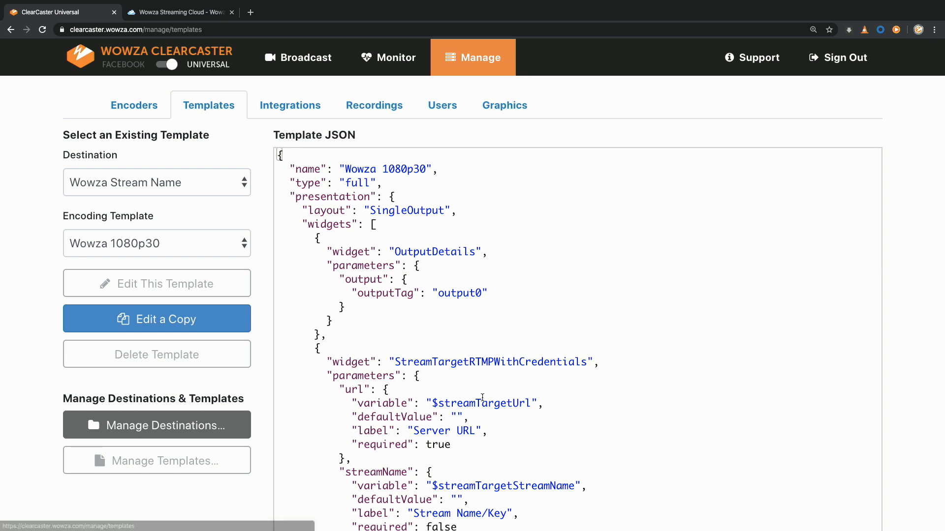
scroll(482, 397, "down", 1)
scroll(482, 398, "up", 1)
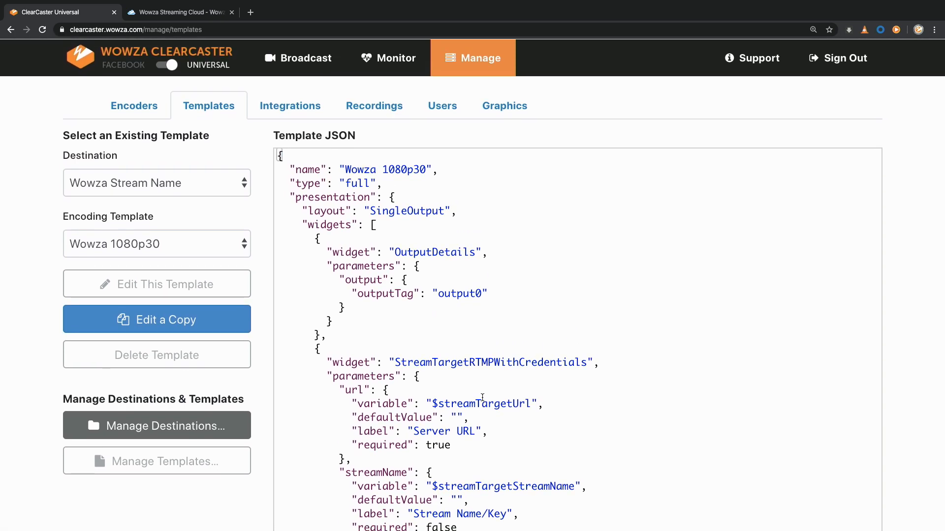
scroll(482, 397, "down", 13)
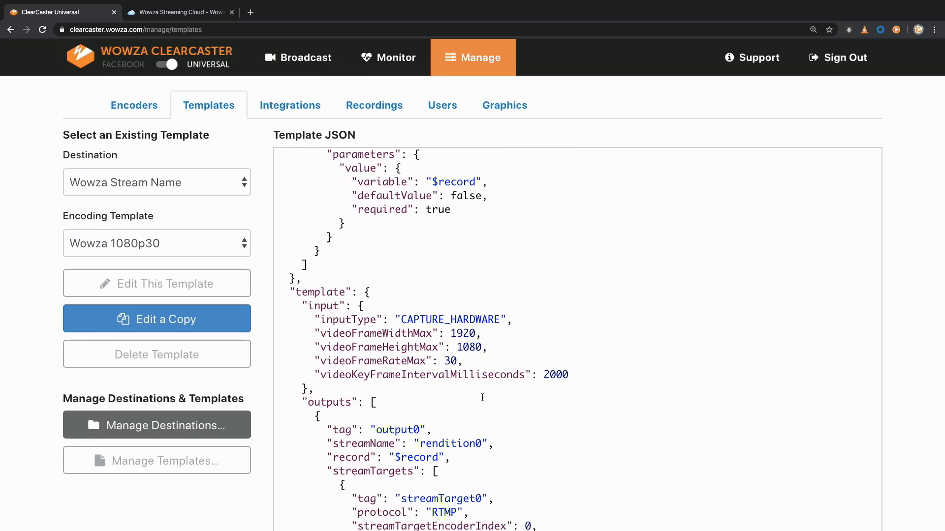
scroll(483, 397, "down", 2)
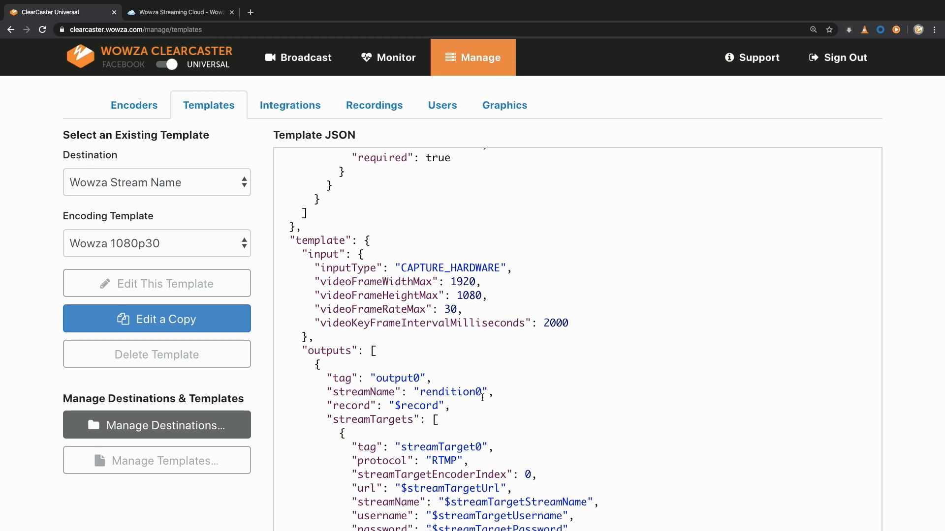
scroll(483, 397, "down", 5)
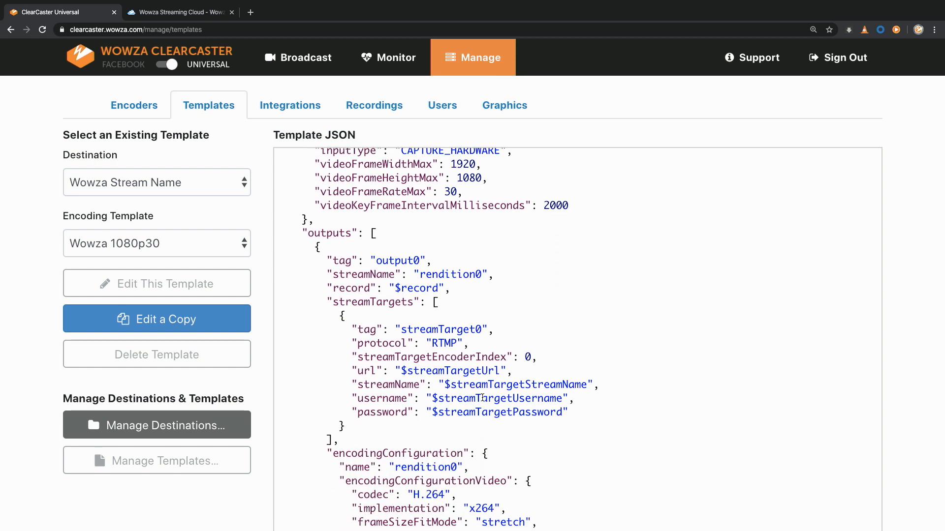
Visit the Integrations and Users pages, then return to Templates
left_click(280, 107)
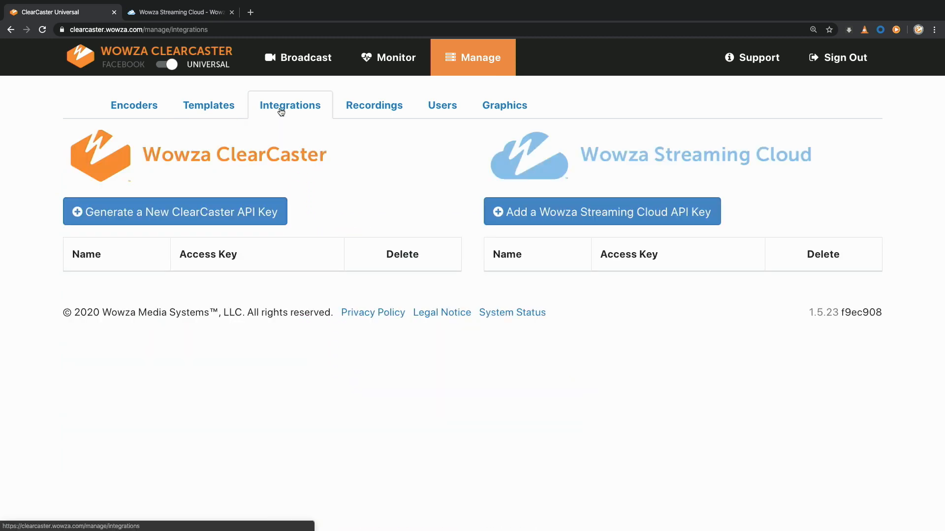
left_click(439, 108)
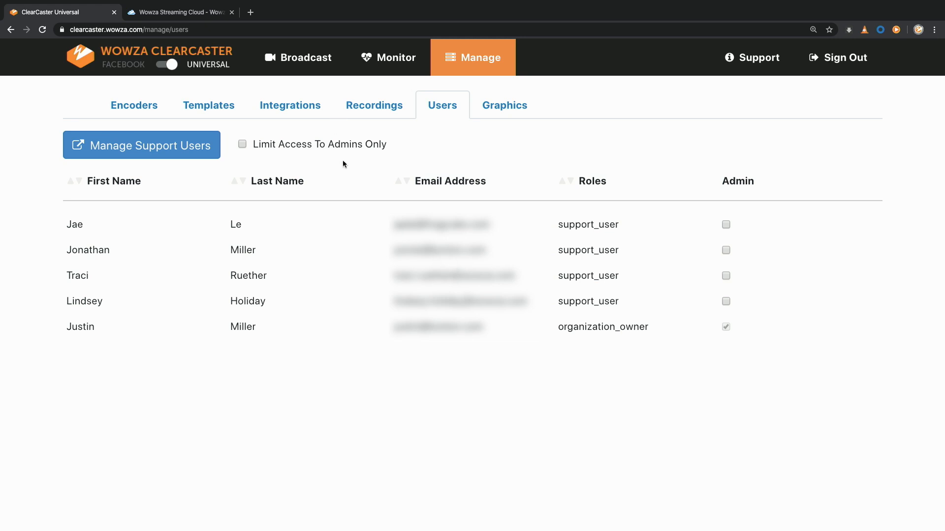
left_click(220, 113)
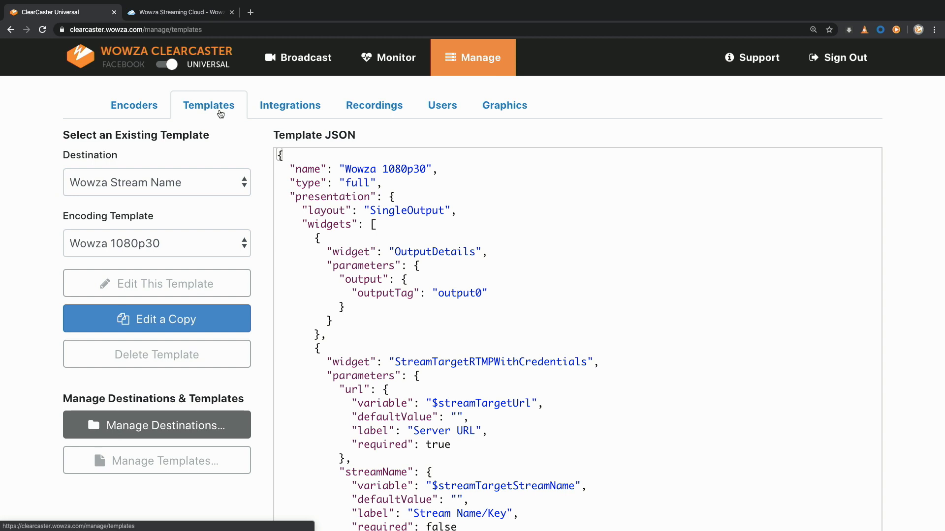
Set the template destination to YouTube and scroll through its JSON
left_click(164, 182)
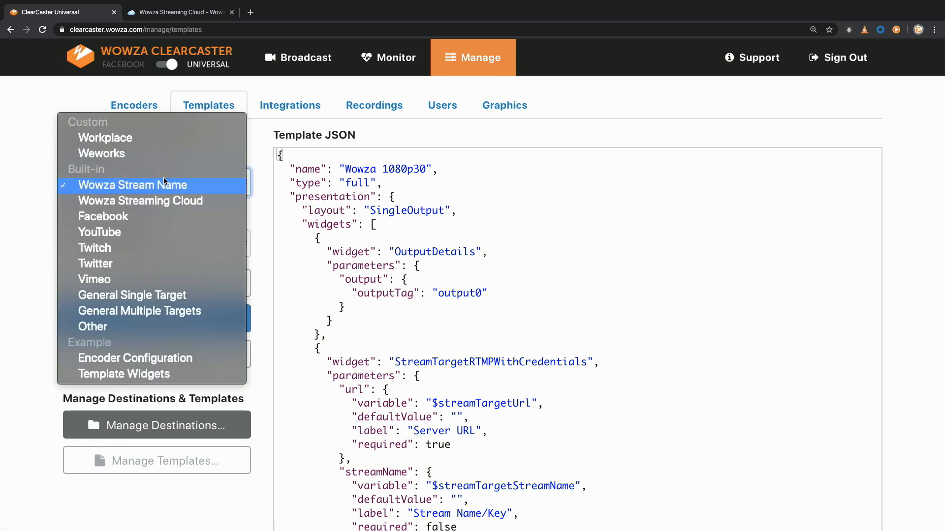
left_click(151, 229)
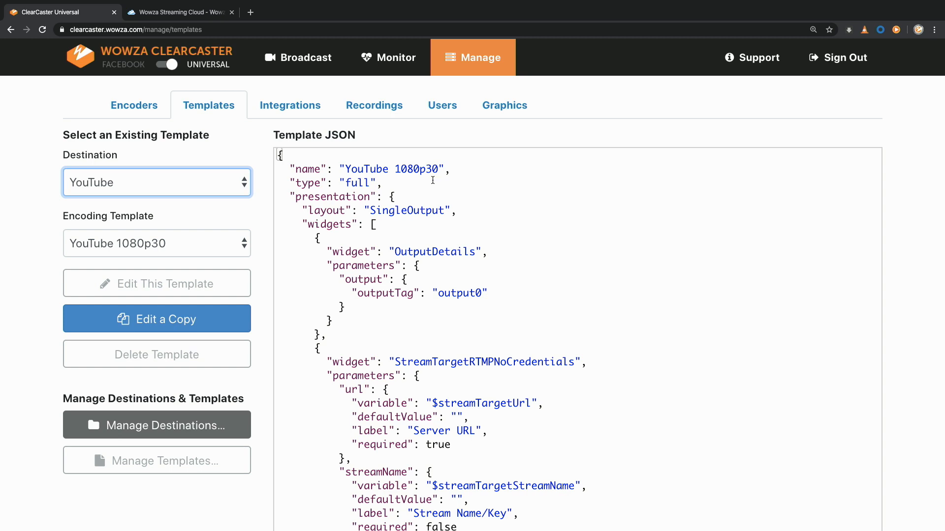
scroll(460, 321, "down", 5)
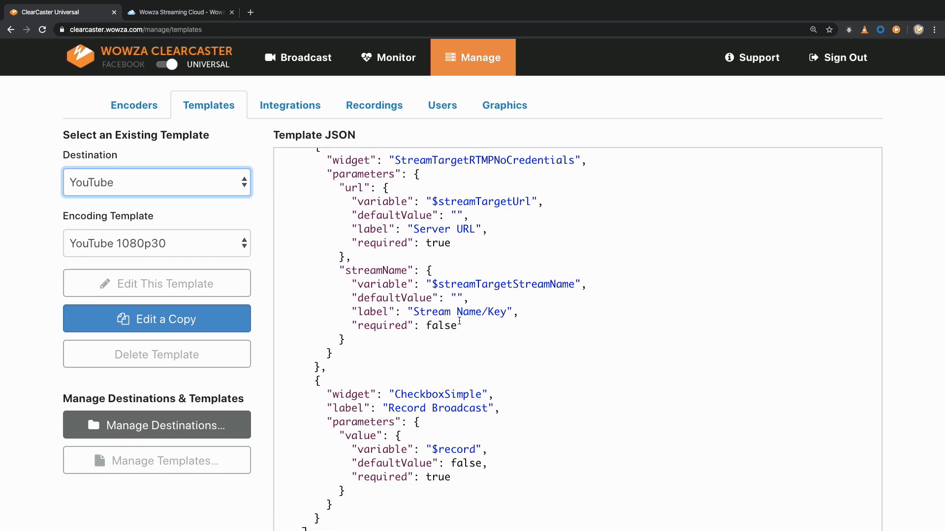
scroll(459, 320, "down", 6)
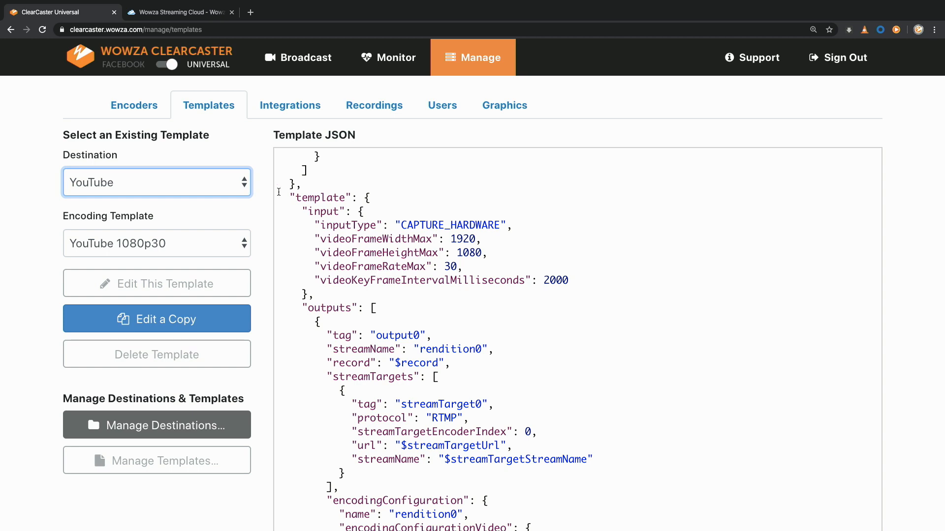
Select the YouTube 720p30 template and start an editable copy of it
left_click(212, 243)
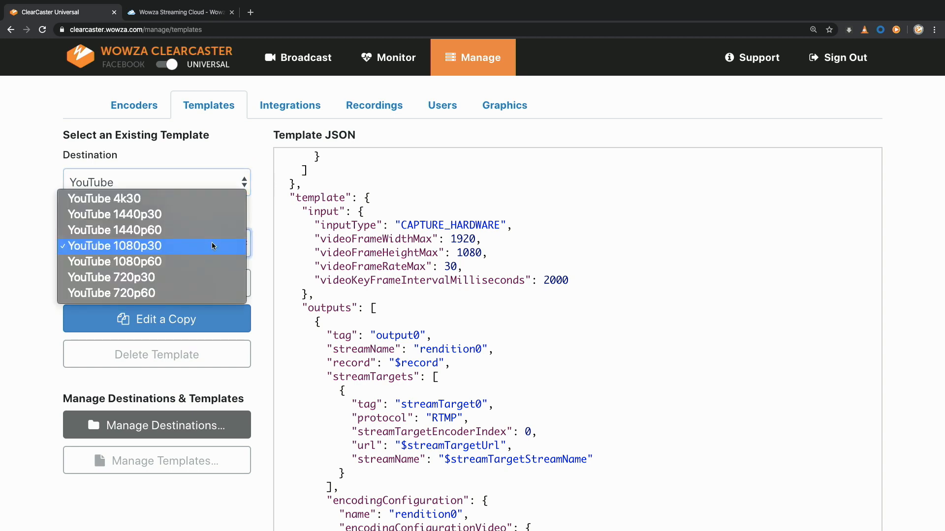
left_click(197, 276)
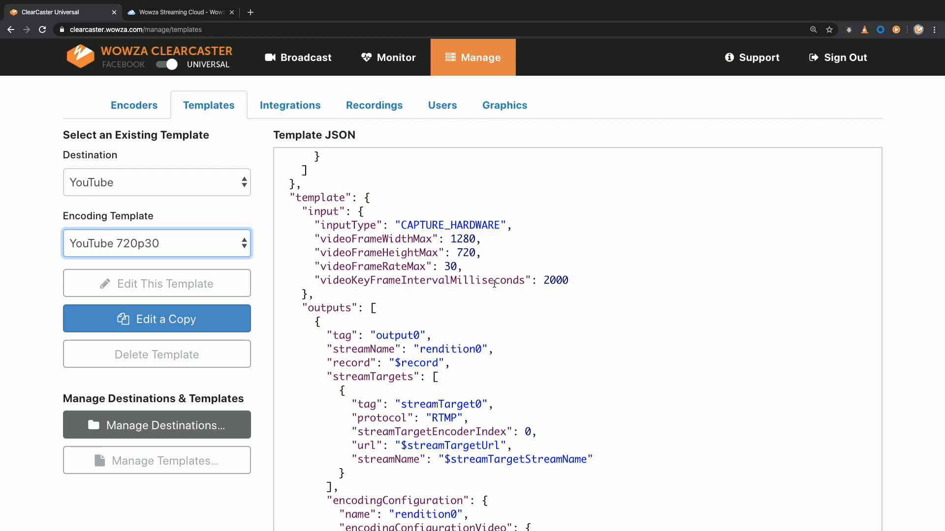
left_click(226, 316)
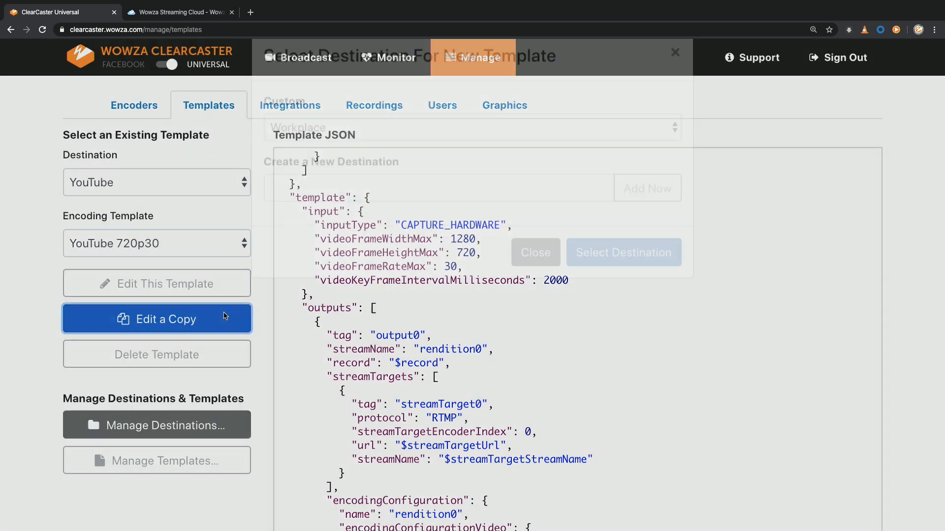
Confirm the Workplace destination and edit the copy's input limits to 1024×640 at 15 fps
left_click(622, 290)
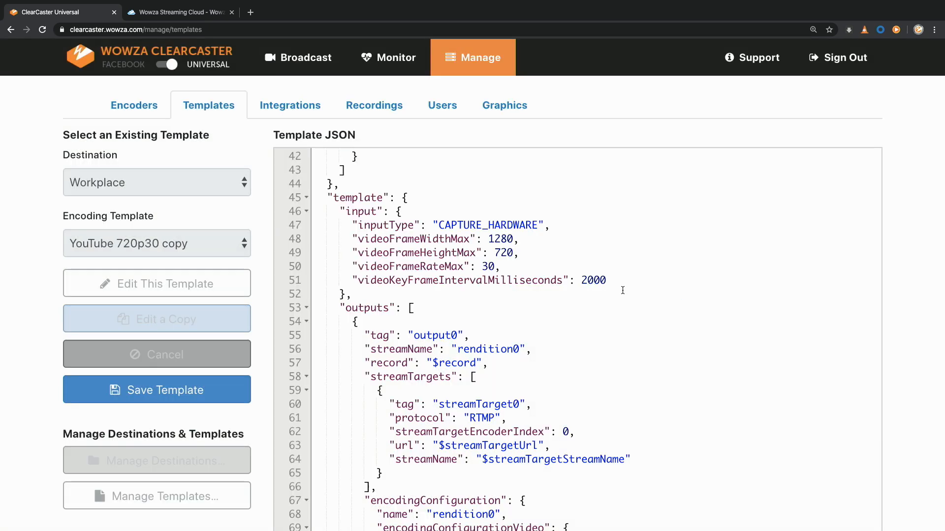
left_click(506, 252)
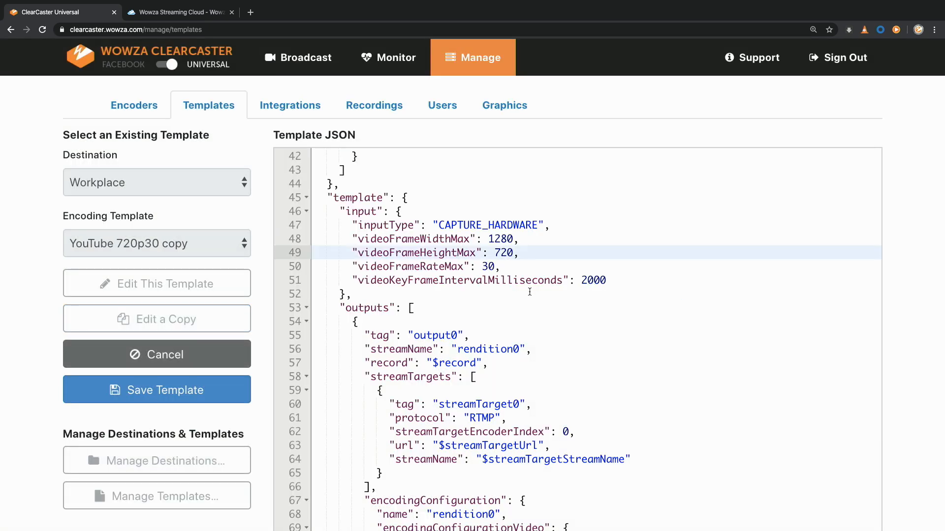
key("BackSpace")
key("BackSpace")
key("BackSpace")
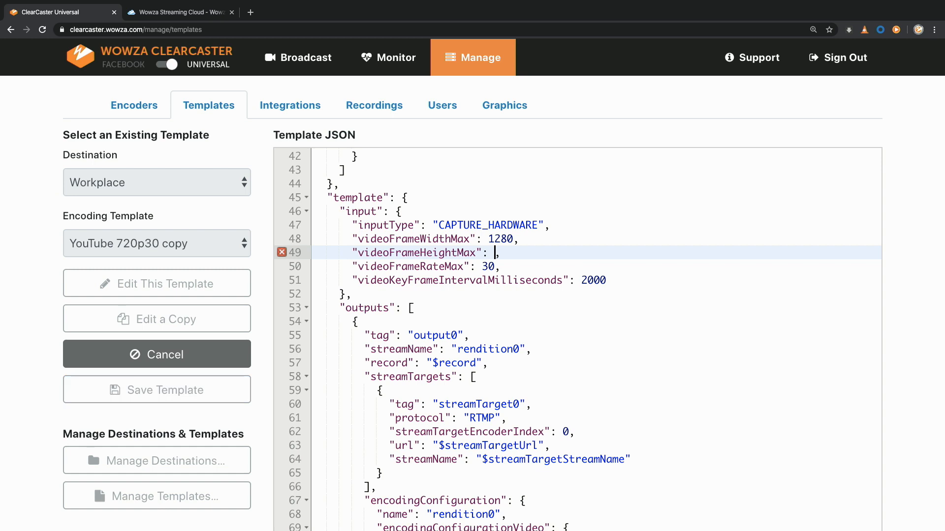
type("640")
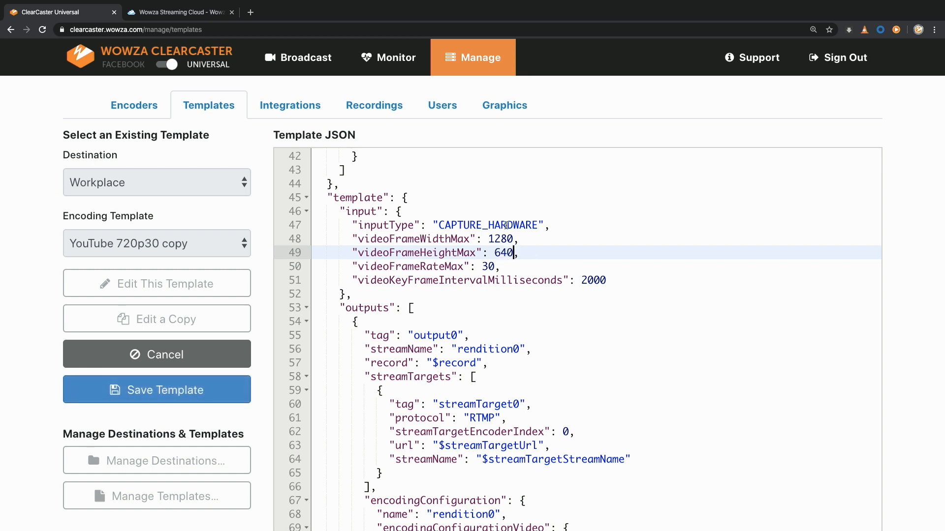
left_click(514, 239)
key("BackSpace")
key("BackSpace")
key("BackSpace")
key("BackSpace")
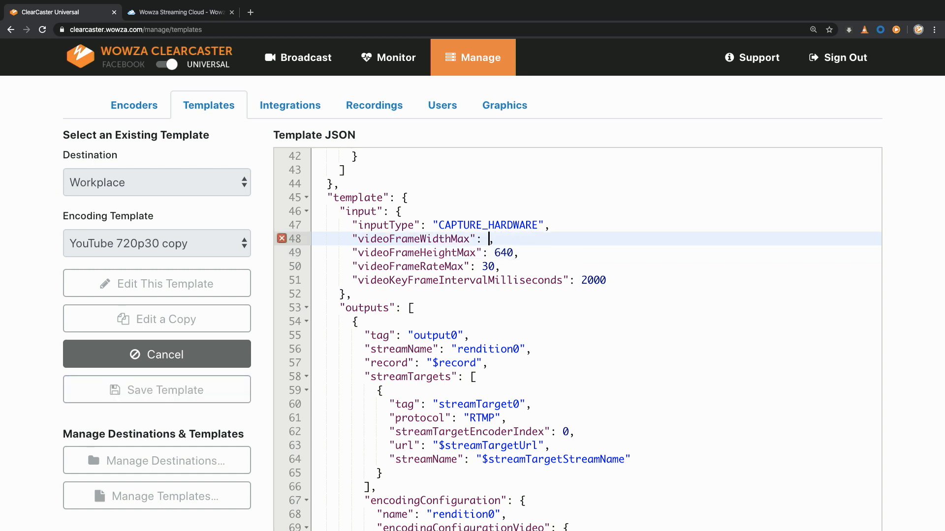
type("10")
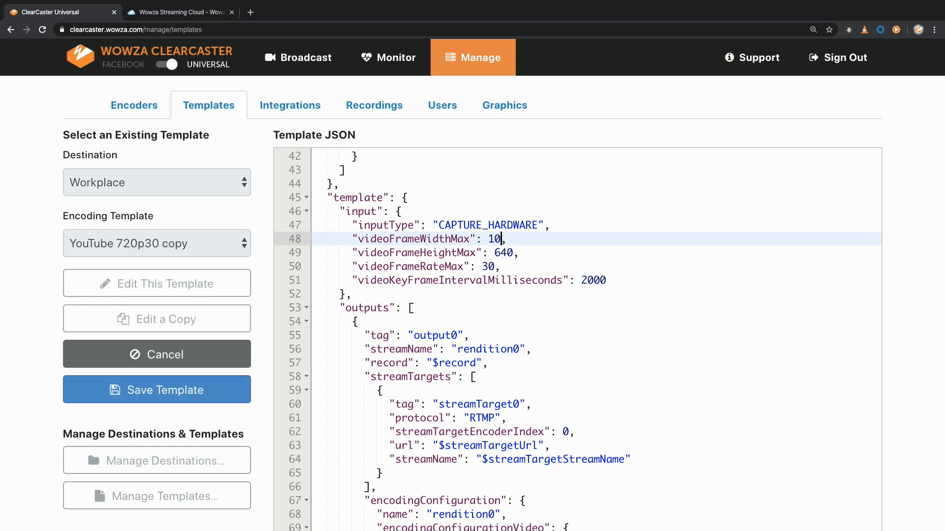
type("24")
left_click(495, 266)
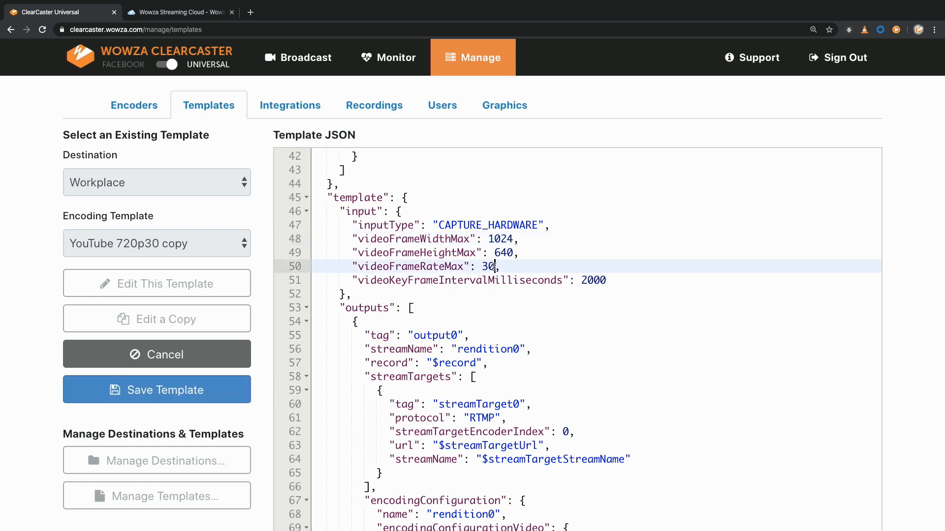
key("BackSpace")
key("BackSpace")
type("1")
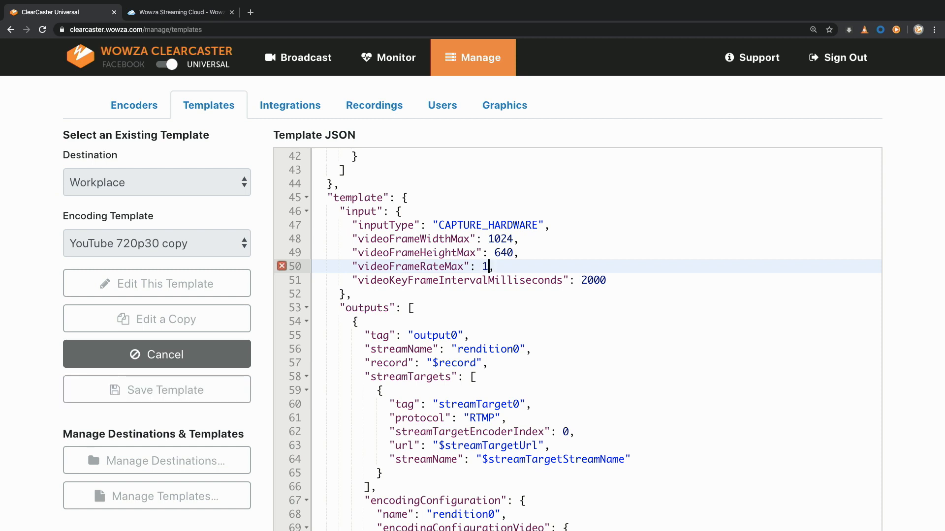
type("5")
left_click(531, 325)
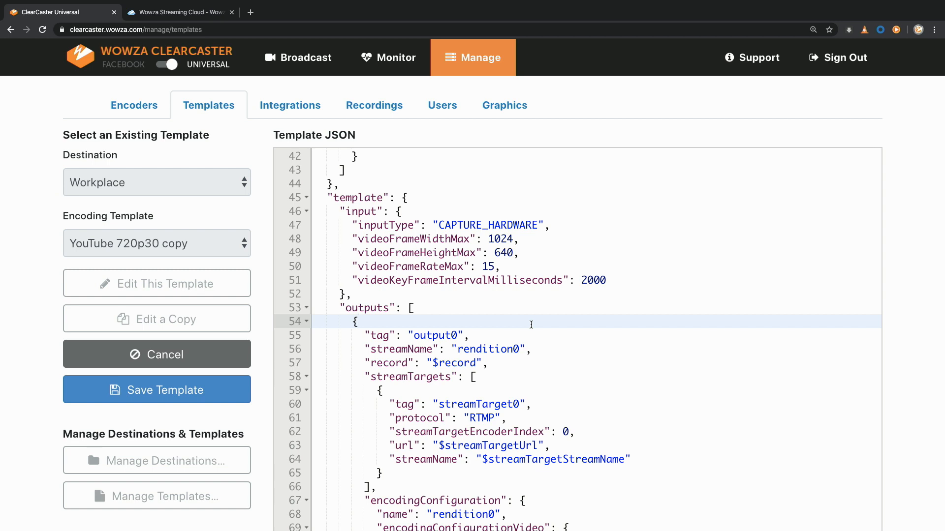
scroll(530, 325, "up", 2)
Set the copy's frame size to 1000×1000 with crop fit mode
scroll(531, 325, "down", 5)
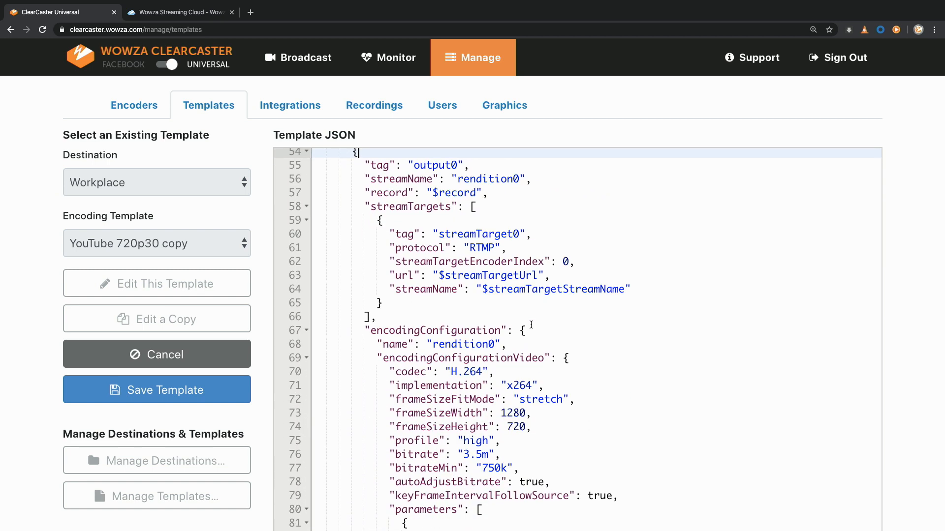
scroll(531, 324, "down", 4)
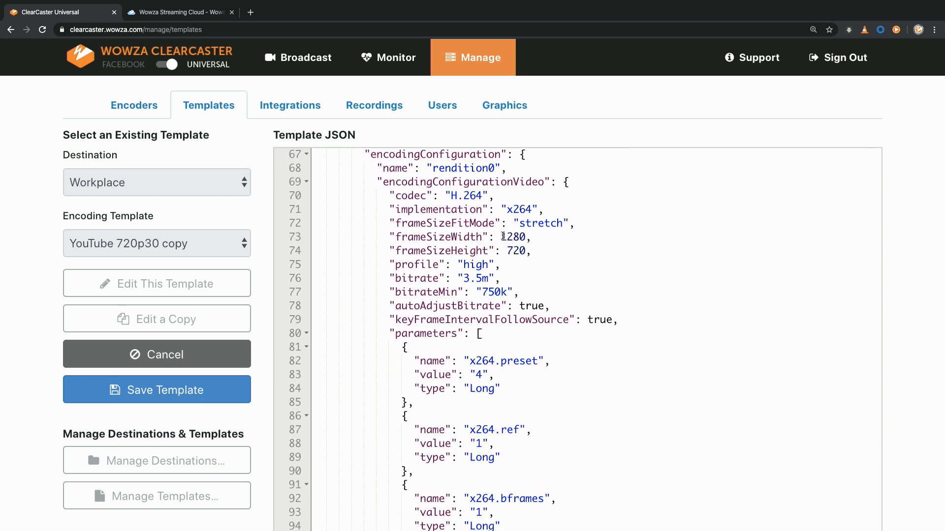
left_click_drag(528, 238, 502, 239)
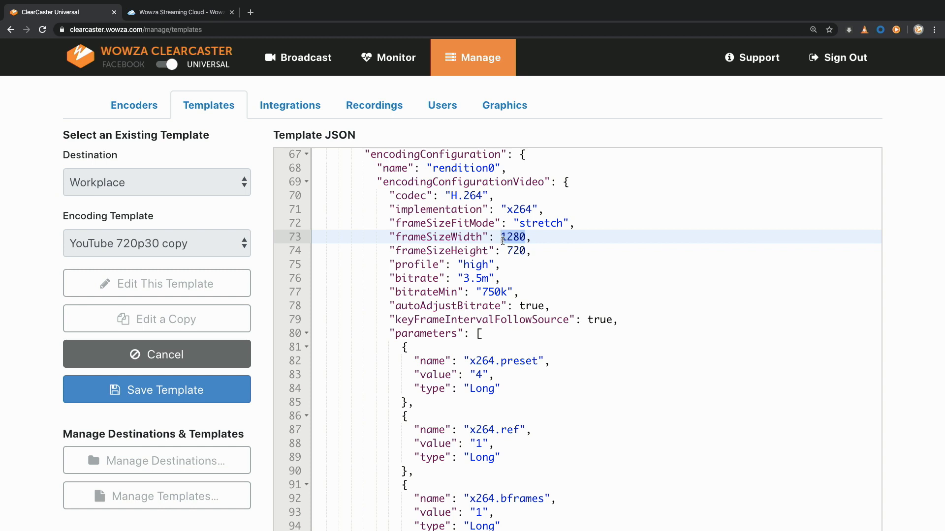
type("1000")
left_click(525, 251)
key("BackSpace")
key("BackSpace")
key("BackSpace")
type("1000")
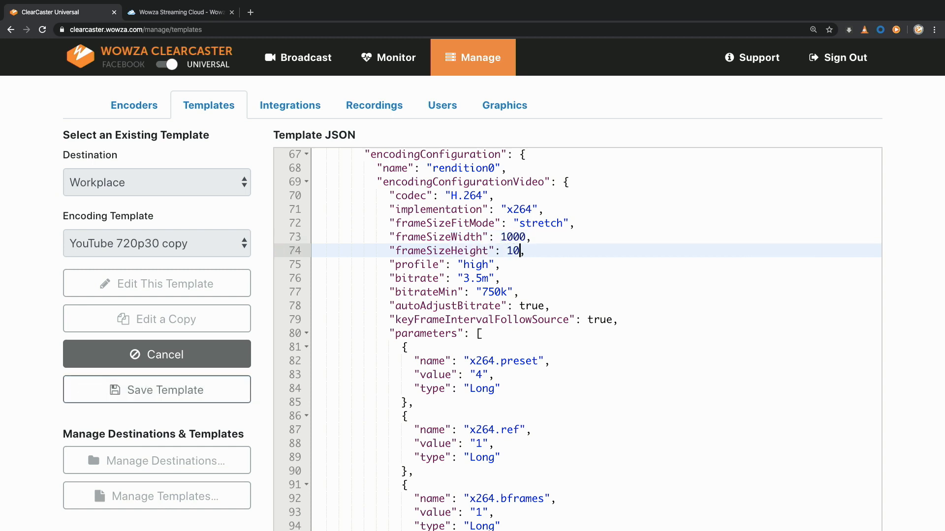
left_click(563, 223)
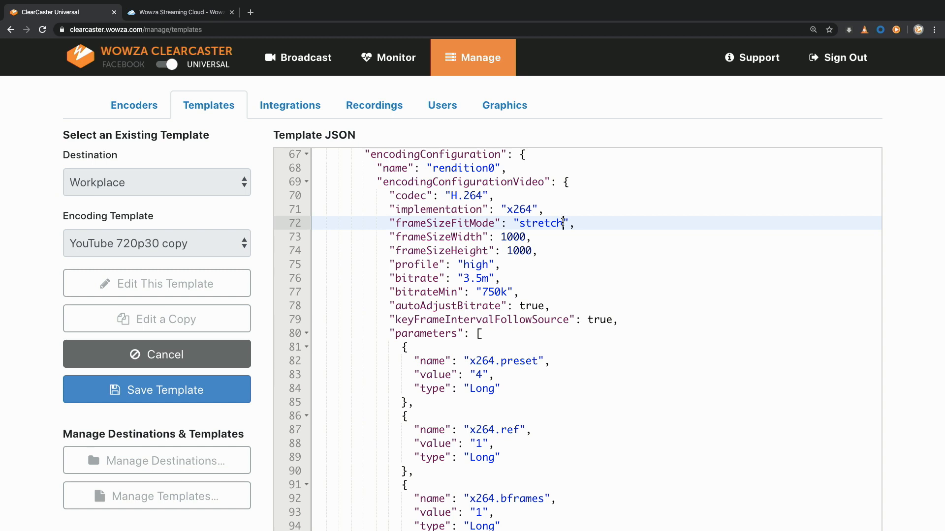
key("BackSpace")
key("BackSpace")
key("BackSpace")
key("BackSpace")
key("BackSpace")
key("BackSpace")
key("BackSpace")
type("crop")
Switch the codec to H.265 with x265, then discard the copy
left_click(526, 207)
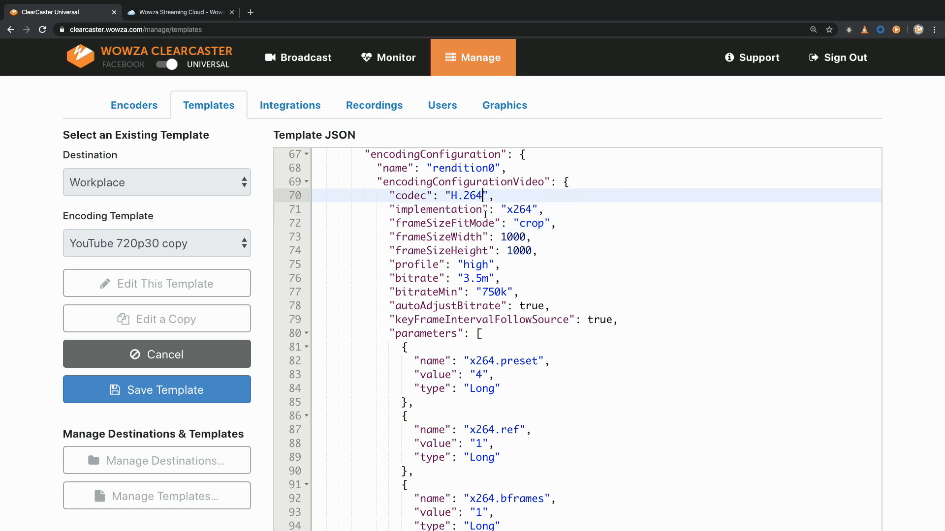
left_click(482, 195)
key("BackSpace")
type("5")
left_click(532, 210)
key("BackSpace")
type("5")
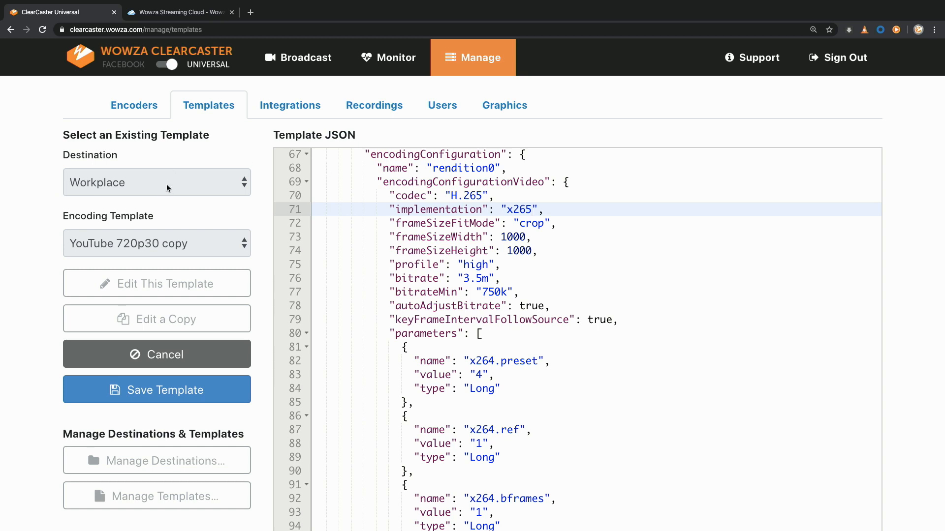
left_click(207, 354)
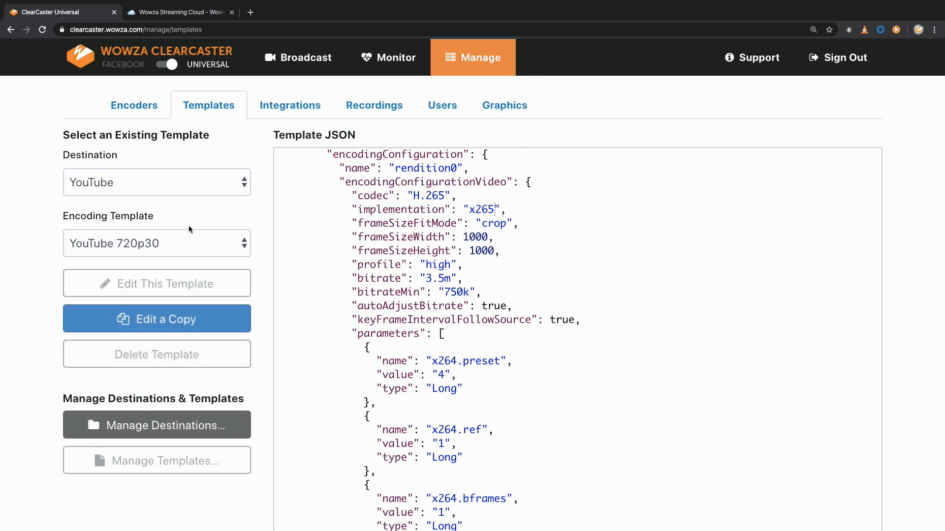
Choose General Multiple Targets and scroll through the Social: Facebook and YouTube template JSON
left_click(199, 183)
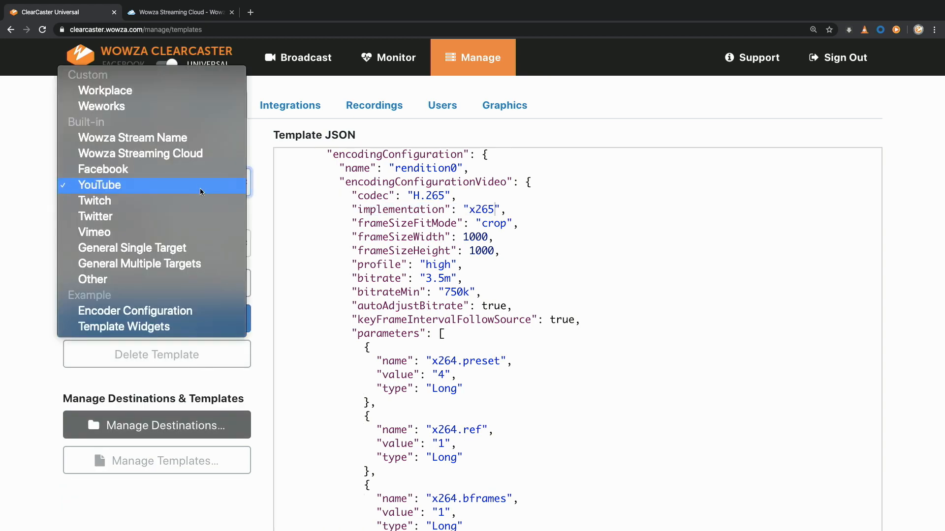
left_click(175, 263)
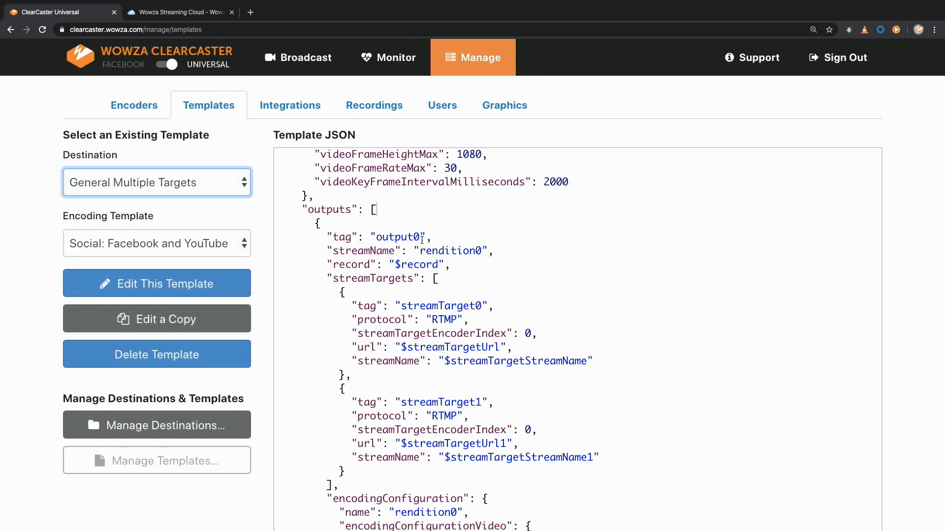
scroll(460, 384, "up", 10)
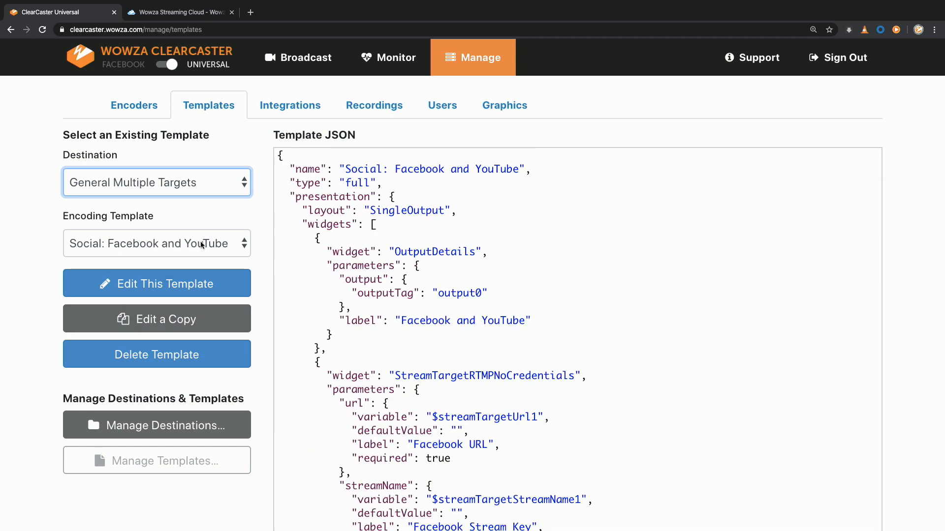
scroll(489, 265, "down", 10)
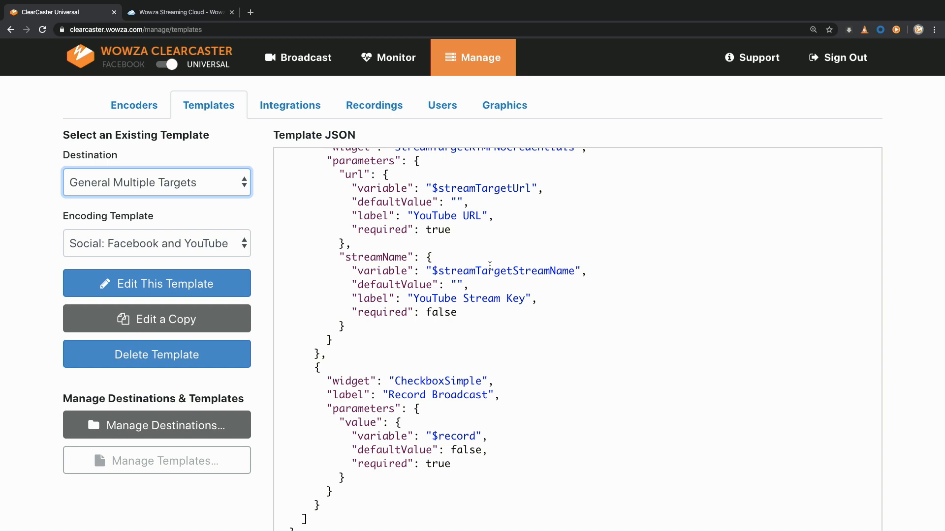
scroll(490, 265, "down", 8)
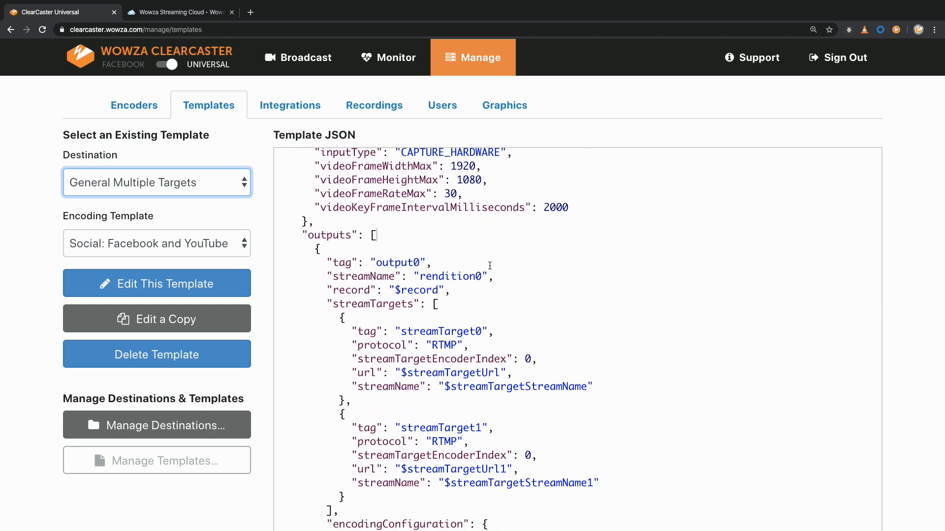
scroll(490, 266, "up", 6)
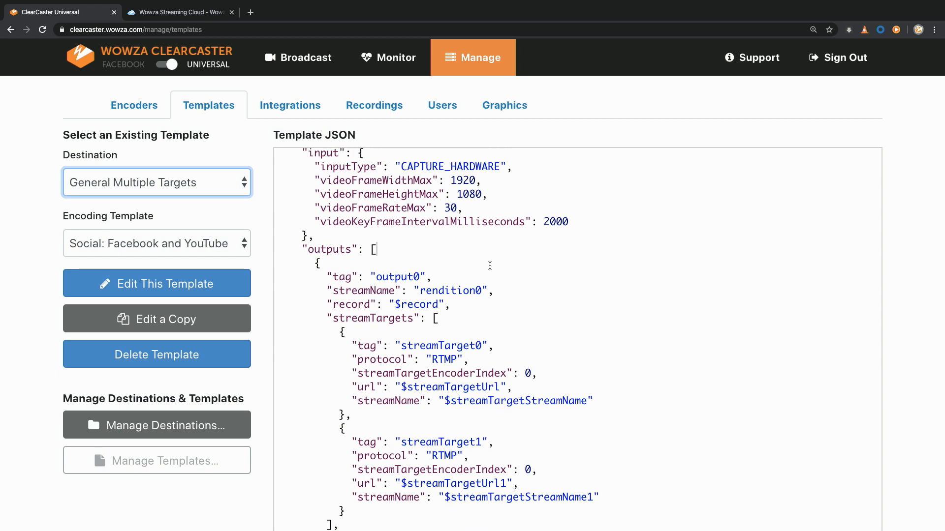
scroll(489, 266, "up", 10)
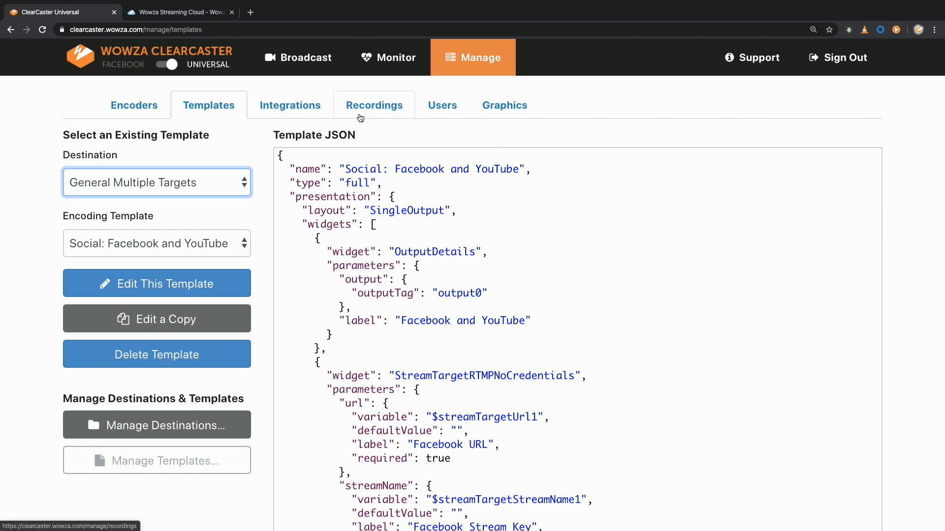
View the account's users, then go to the Integrations page
left_click(436, 101)
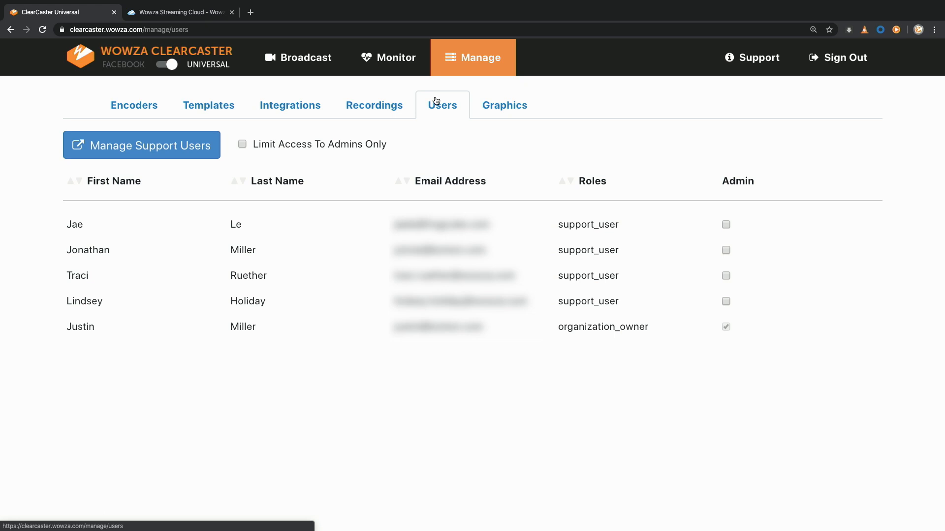
left_click(301, 105)
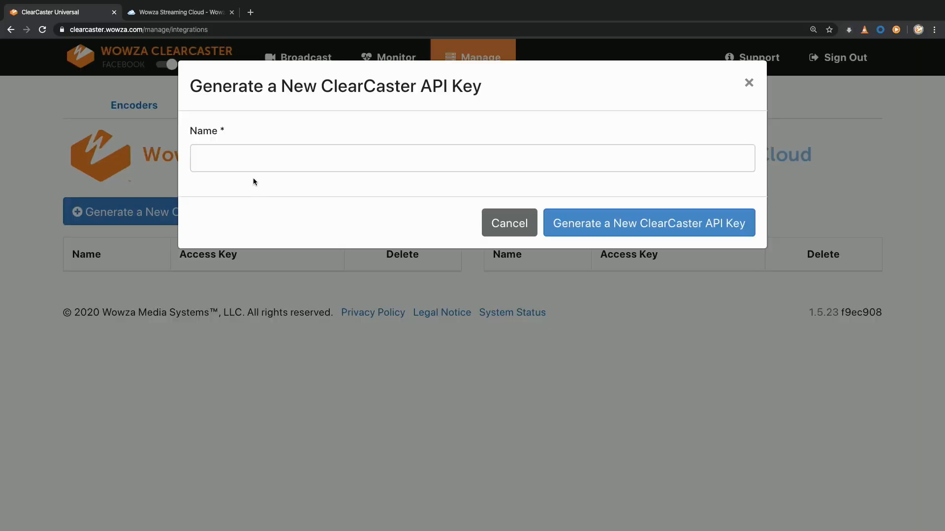
Generate a ClearCaster API key named after the user and select its GraphiQL URL
left_click(250, 164)
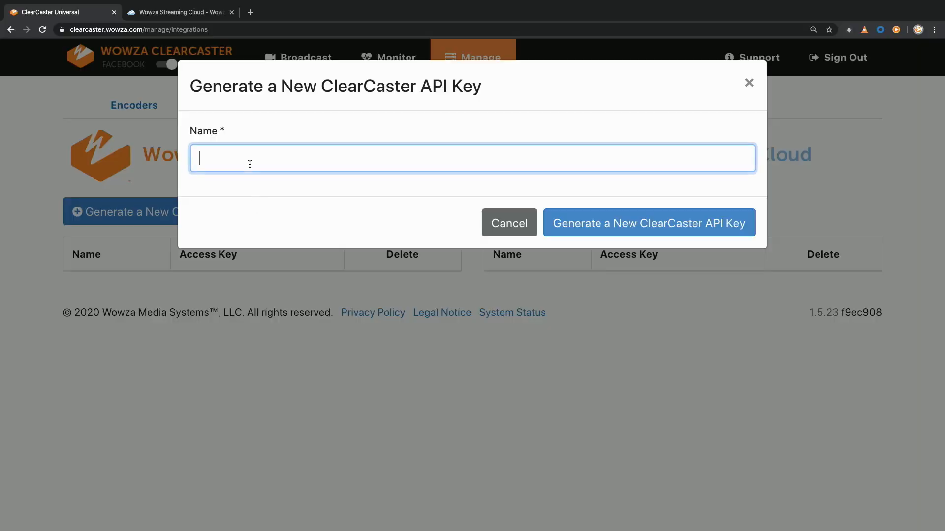
type("Justin")
left_click(626, 222)
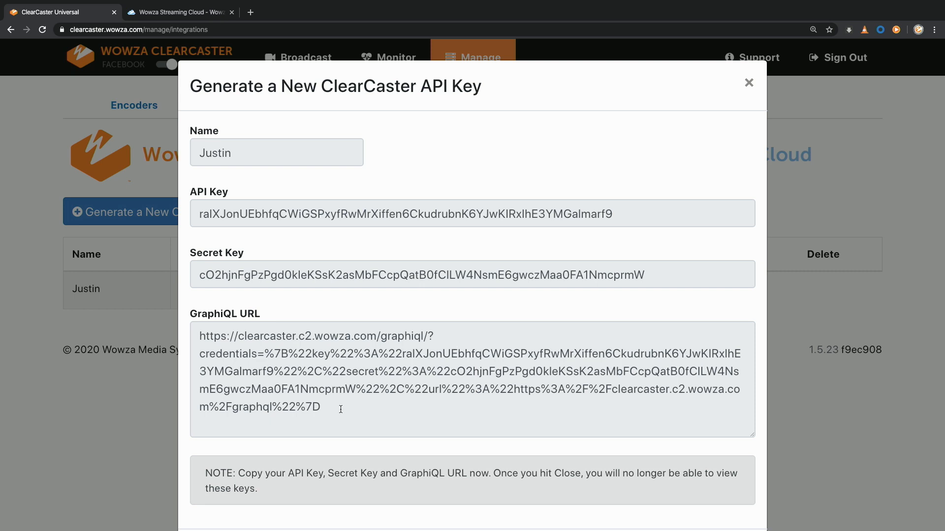
left_click_drag(341, 409, 189, 319)
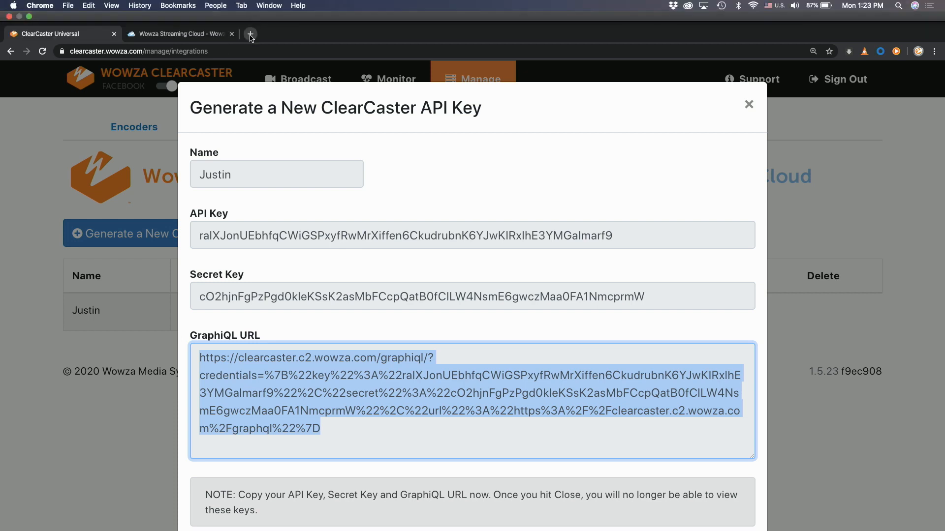
left_click(253, 33)
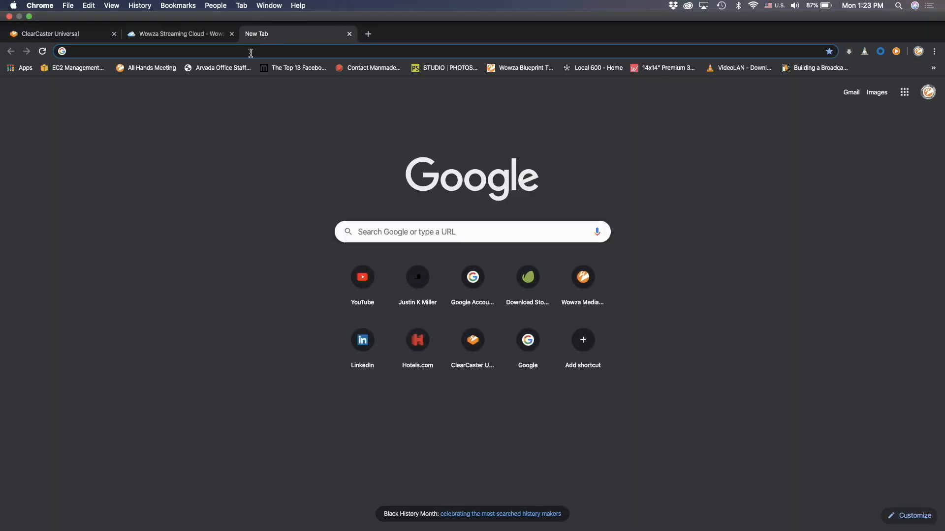
Load GraphiQL, run the sample allEncoders query, and look up 'ip' fields in Docs
key("Return")
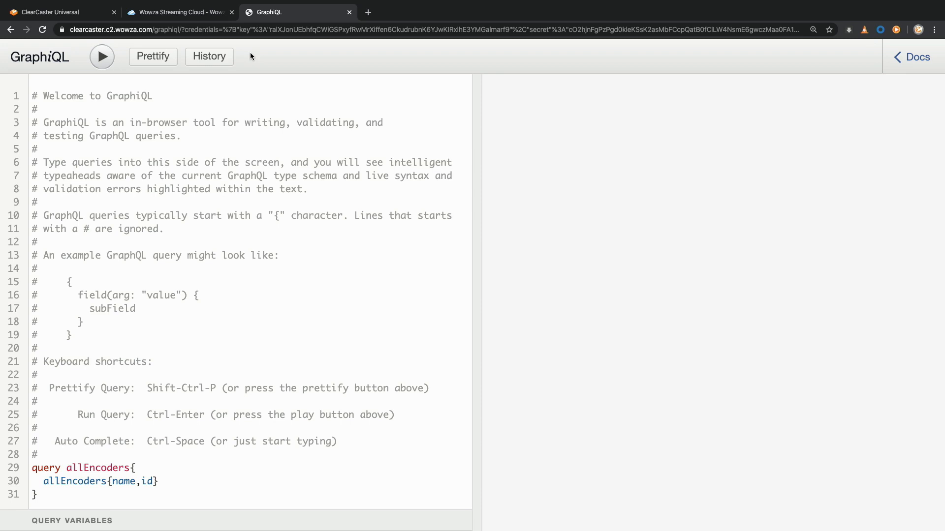
left_click(104, 54)
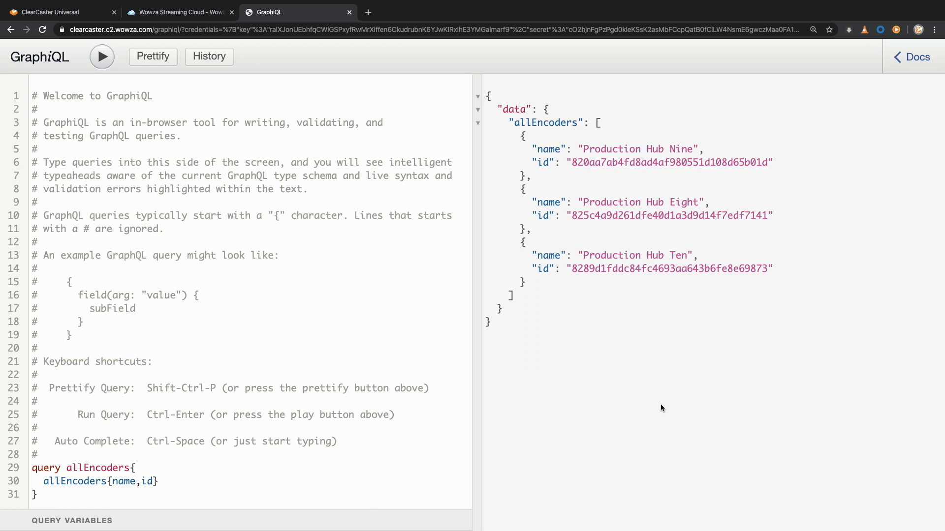
left_click(911, 60)
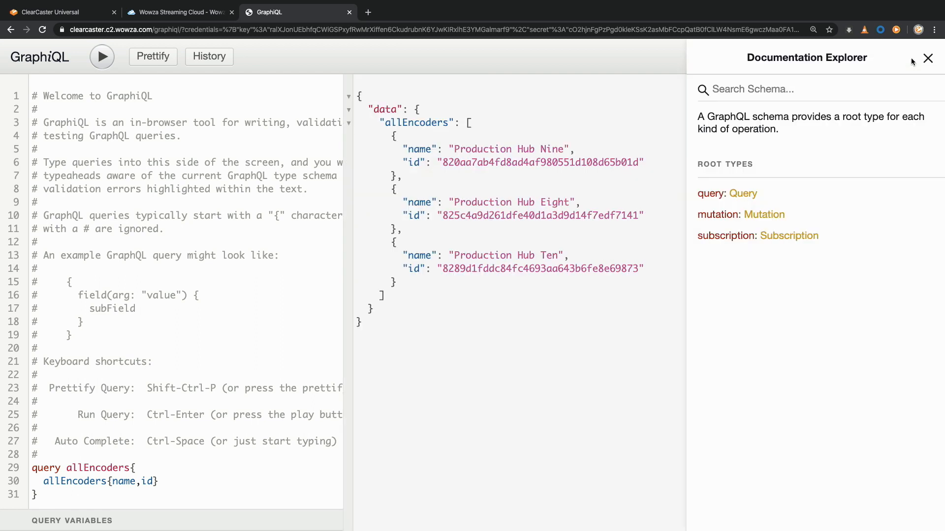
left_click(825, 91)
type("ip")
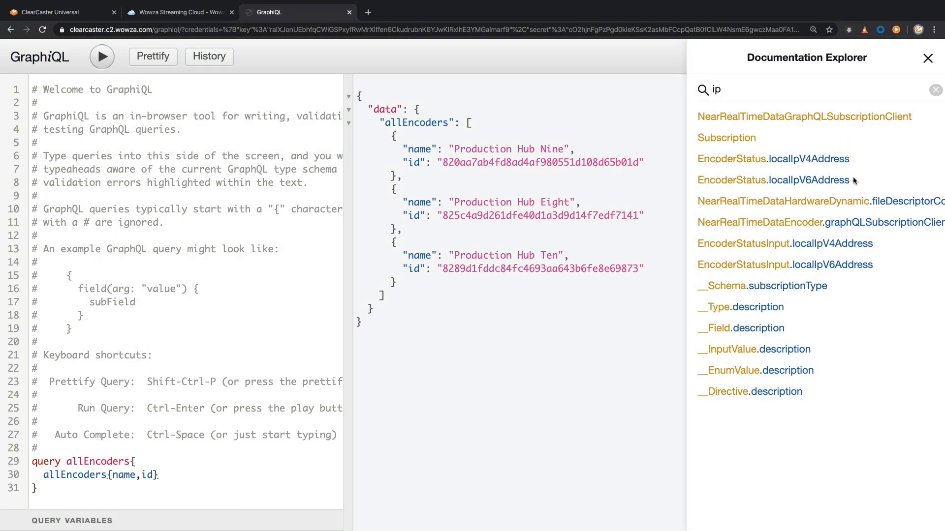
left_click_drag(854, 181, 771, 181)
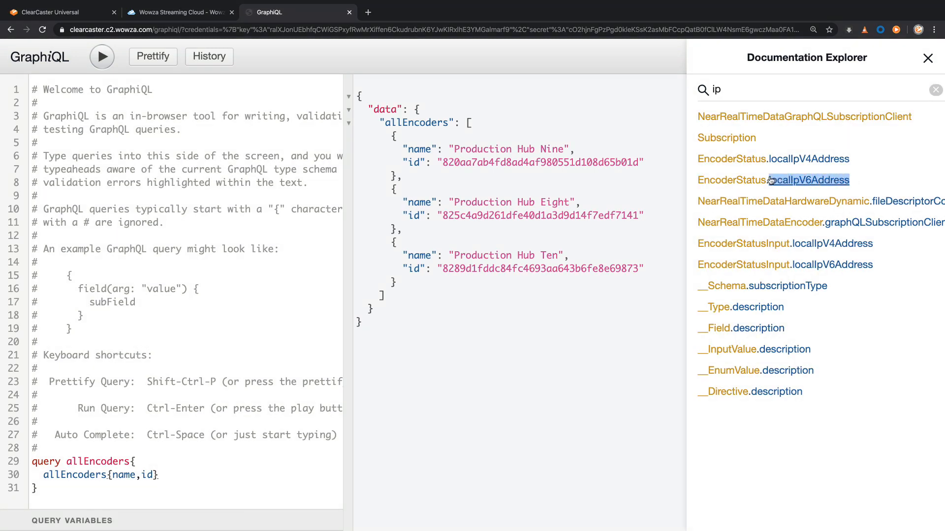
Replace the query with one fetching localIpV6Address and activeBroadcast, run it, and return
left_click_drag(171, 492, 30, 463)
key("ctrl+v")
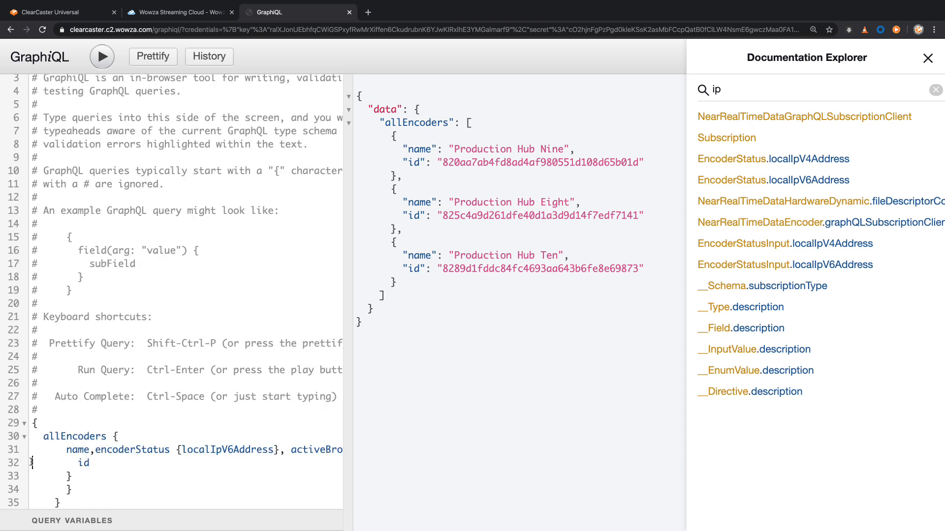
scroll(32, 463, "right", 3)
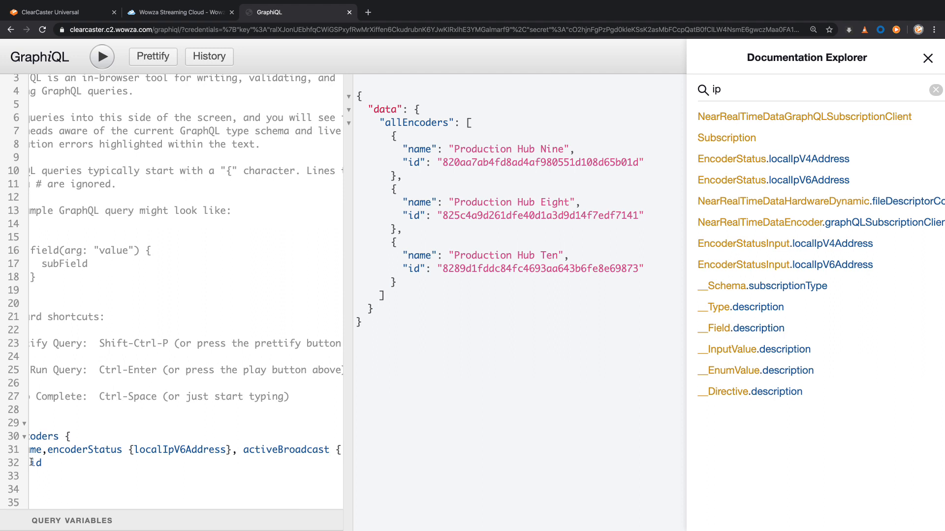
scroll(31, 462, "left", 3)
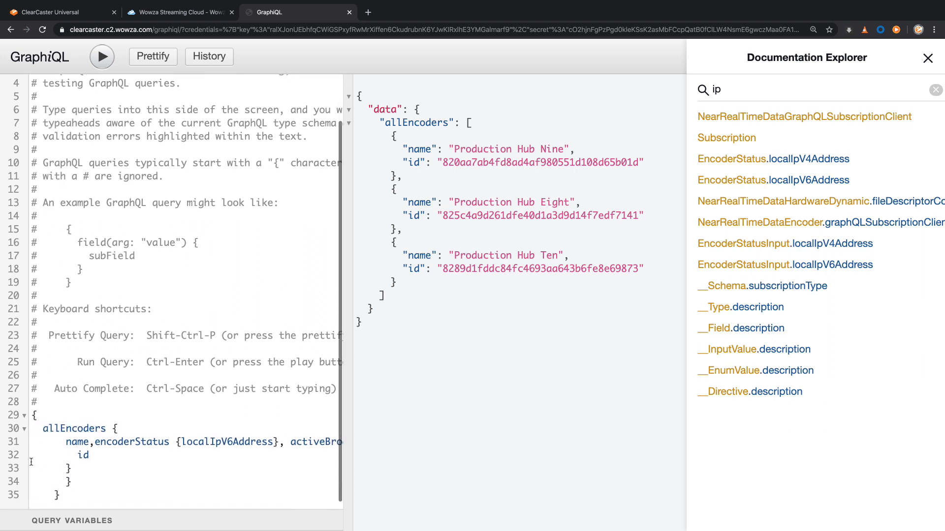
left_click(104, 64)
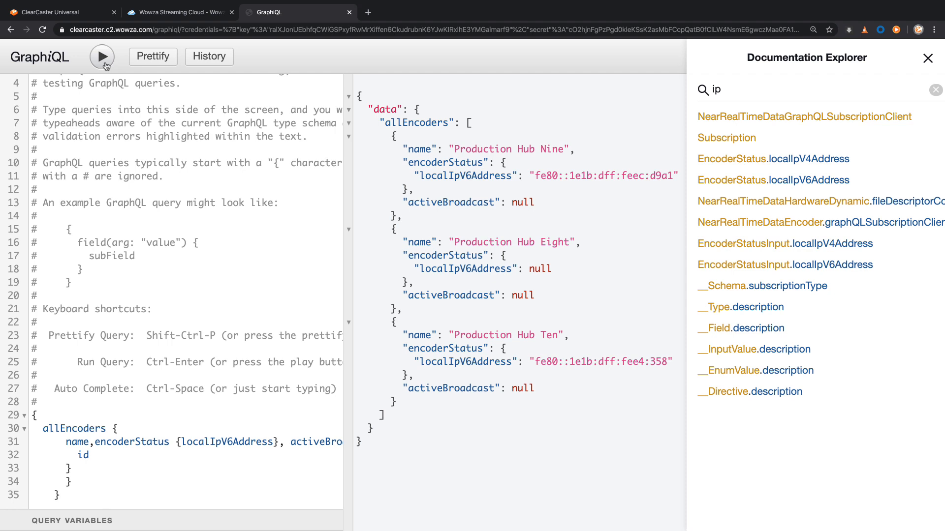
left_click(71, 19)
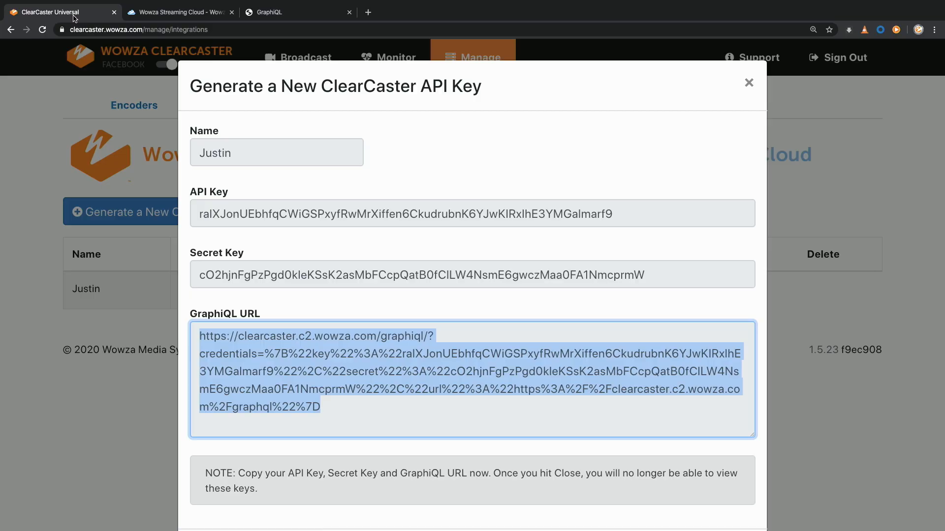
Dismiss the API key dialog, review the encoder statuses, and return to the broadcasts list
left_click(749, 83)
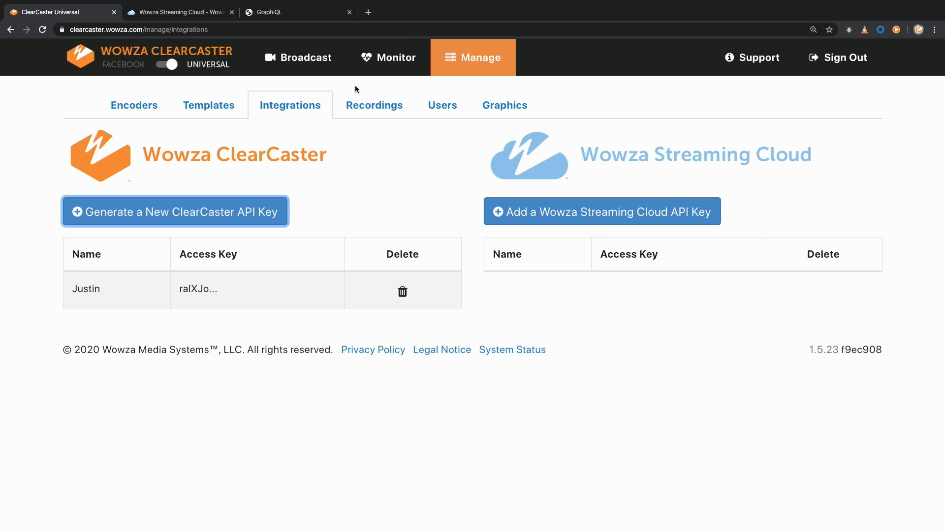
left_click(117, 112)
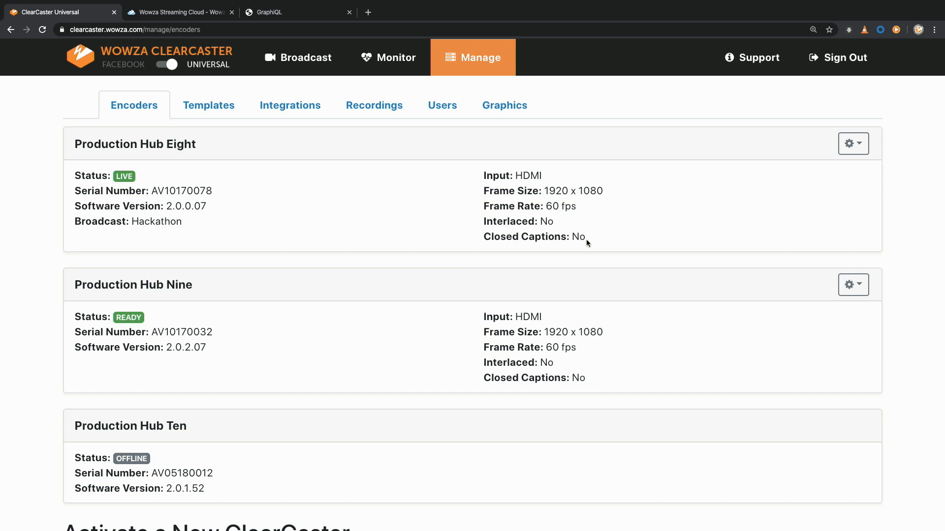
left_click(314, 66)
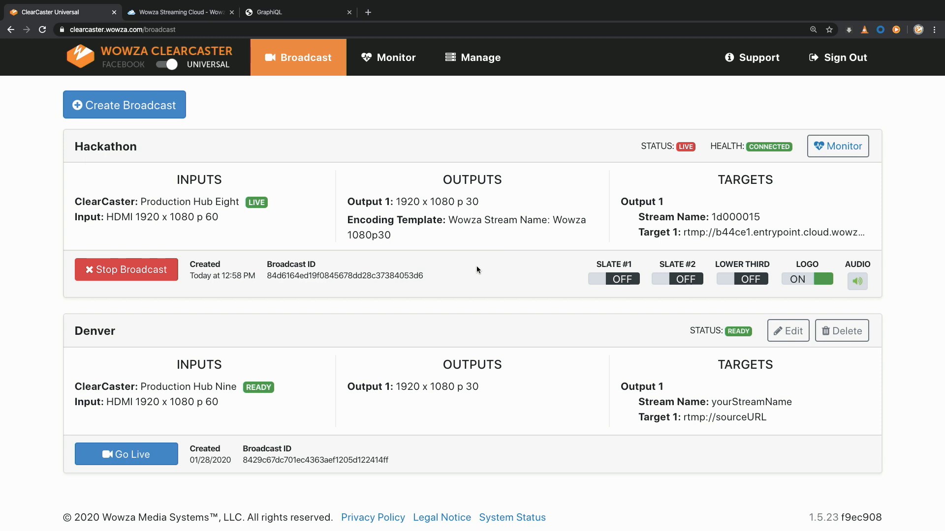
Start a new broadcast named 'Justin to Youtube' on the Production Hub Ten encoder
left_click(162, 109)
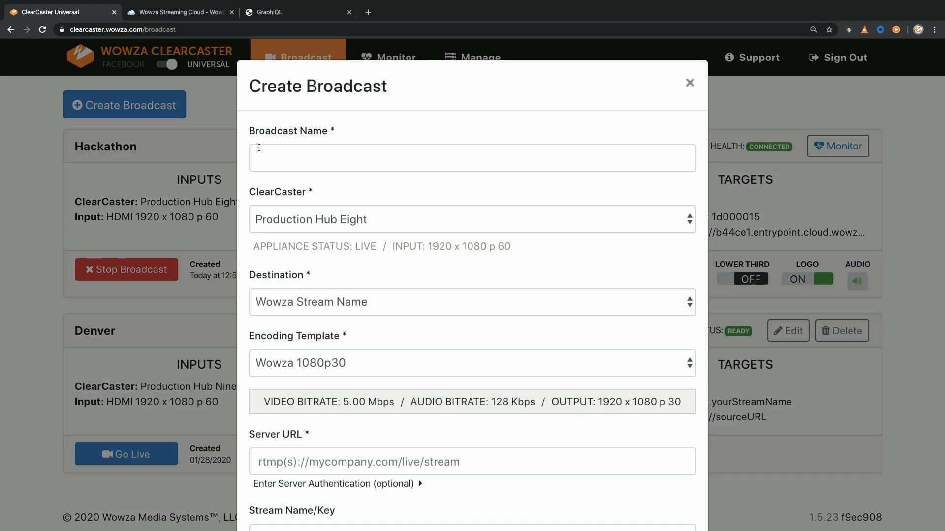
left_click(293, 161)
type("Jus")
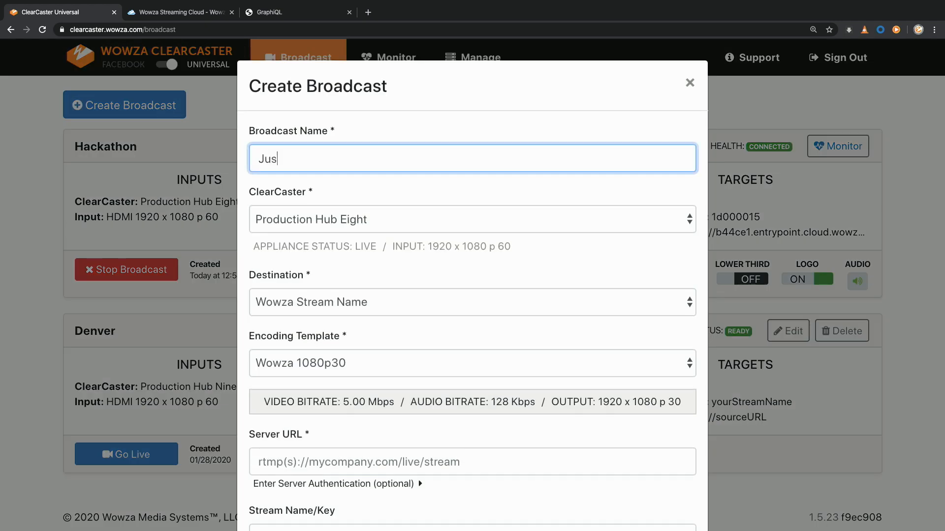
type("tin to Youtube")
left_click(483, 219)
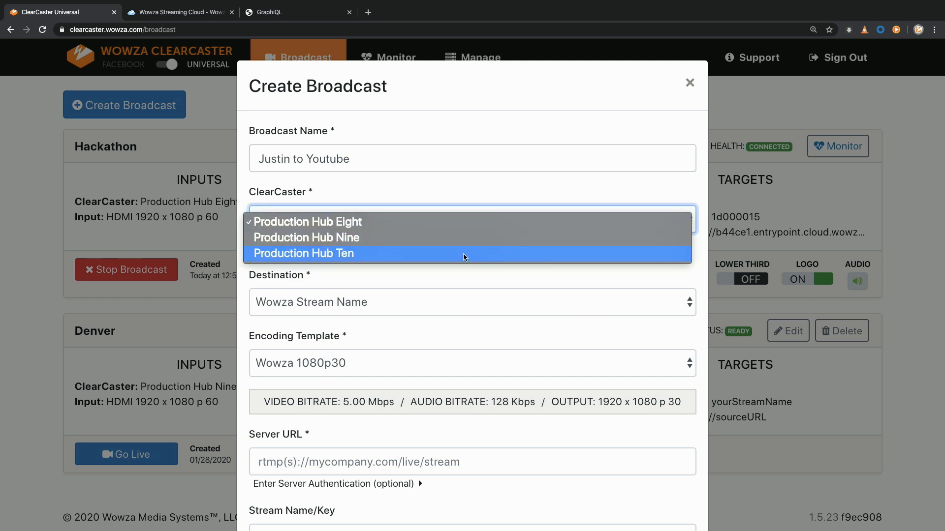
left_click(463, 253)
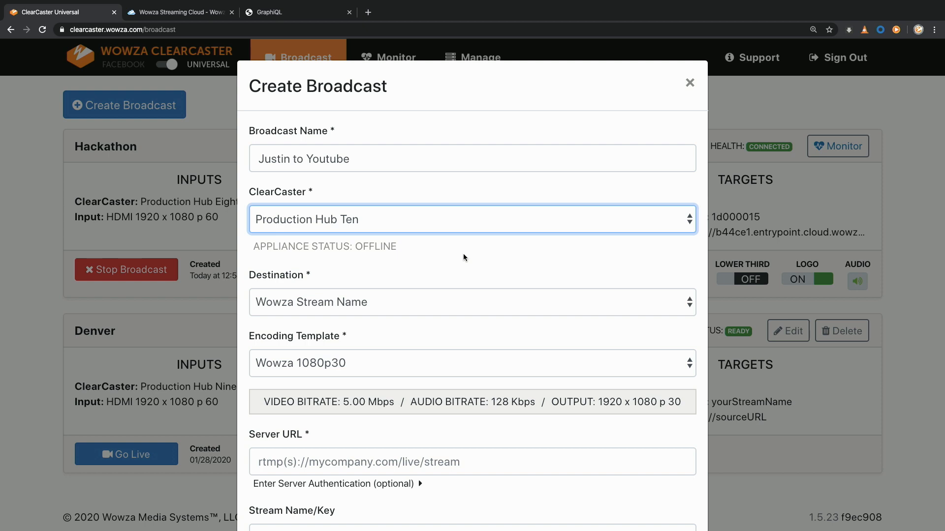
Set the destination to YouTube with the YouTube 1080p30 encoding template
left_click(449, 301)
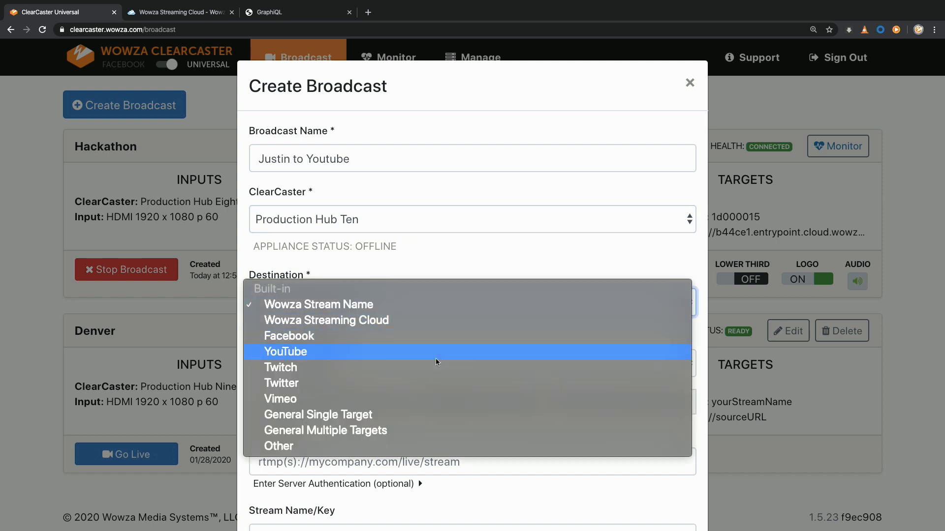
left_click(435, 359)
left_click(426, 363)
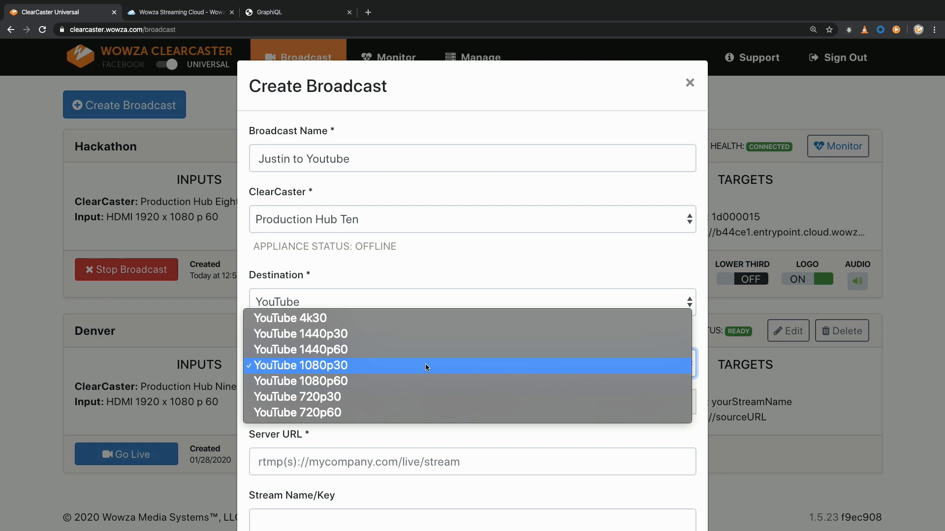
left_click(415, 397)
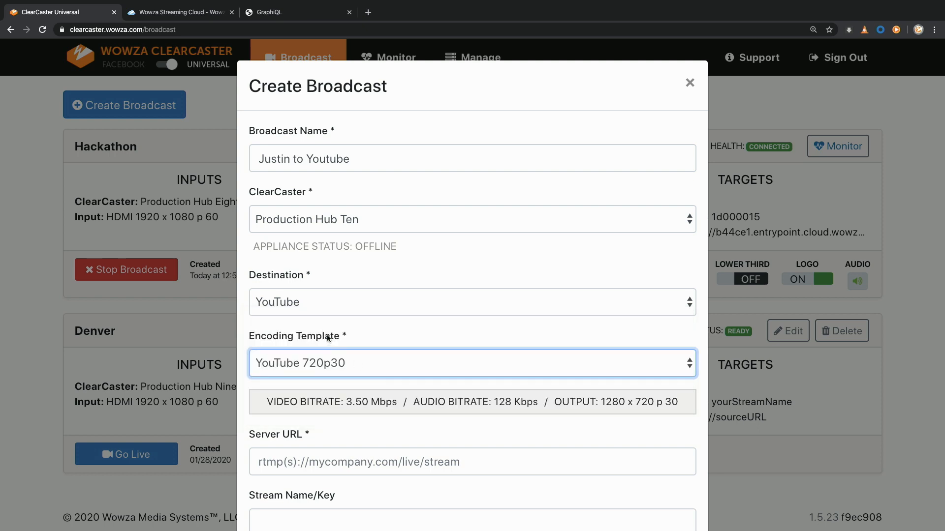
left_click(335, 363)
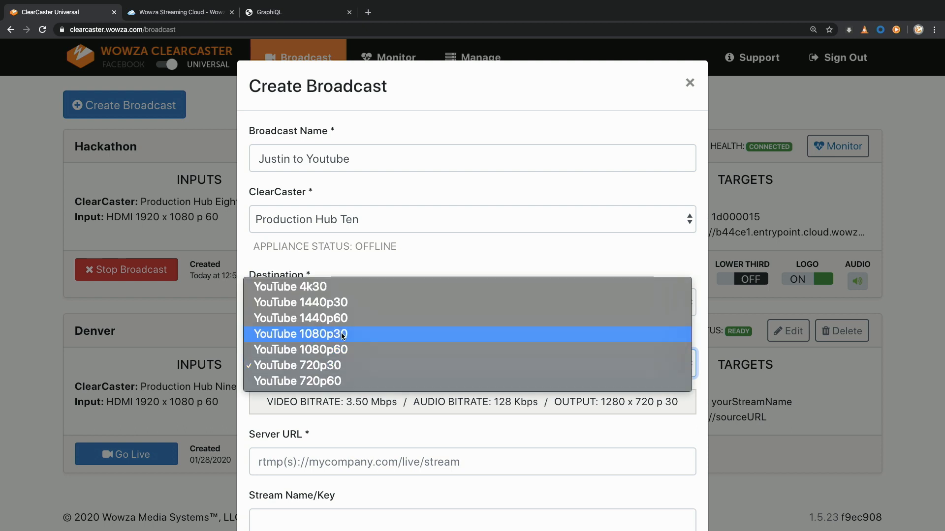
left_click(342, 334)
scroll(341, 332, "down", 4)
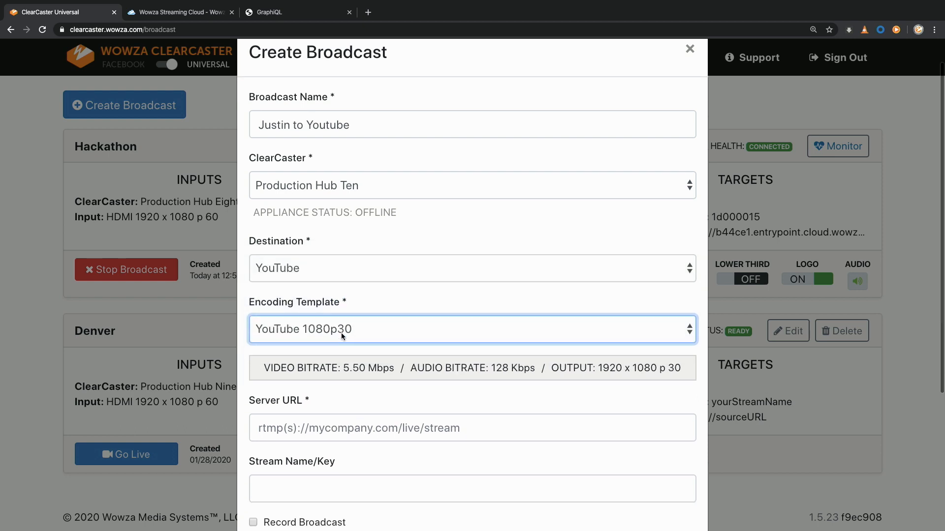
Select the Server URL field and turn on Record Broadcast
left_click(335, 290)
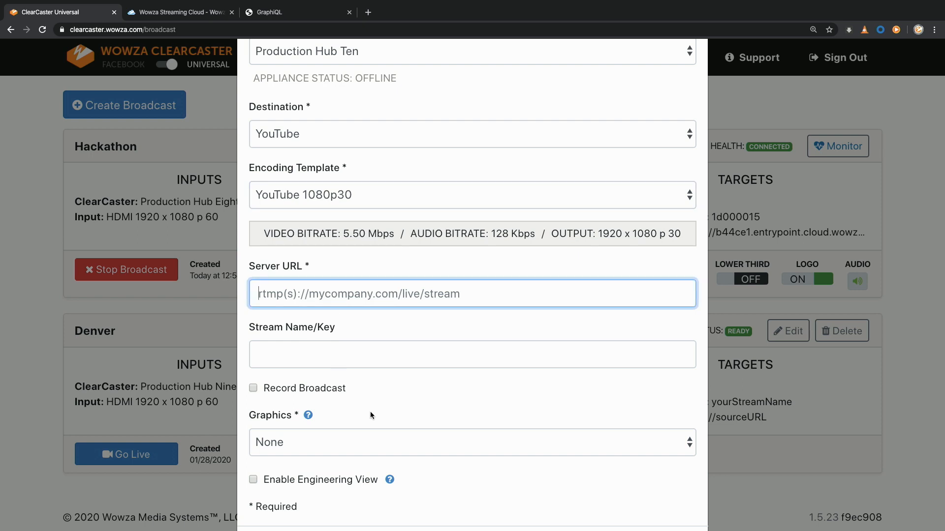
left_click(257, 388)
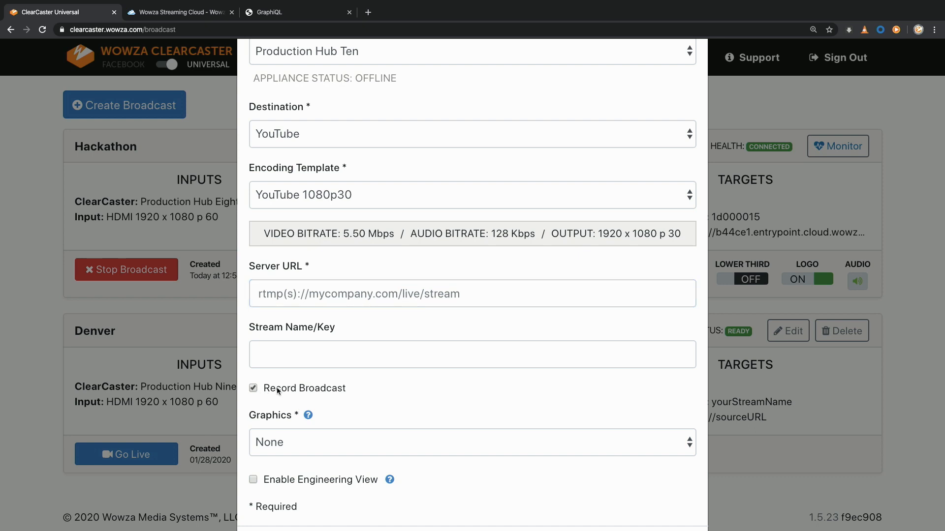
scroll(412, 368, "down", 1)
scroll(412, 372, "down", 2)
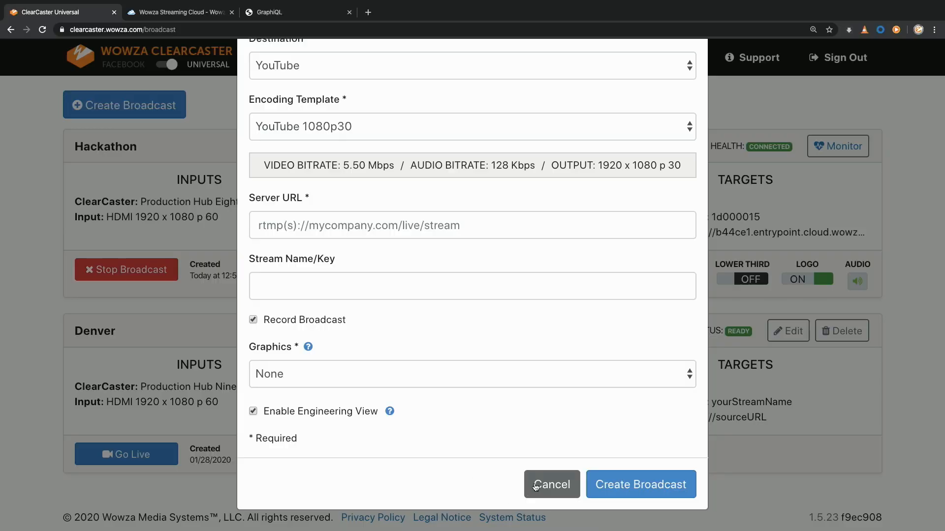
Cancel the Create Broadcast dialog without creating the YouTube broadcast
left_click(536, 483)
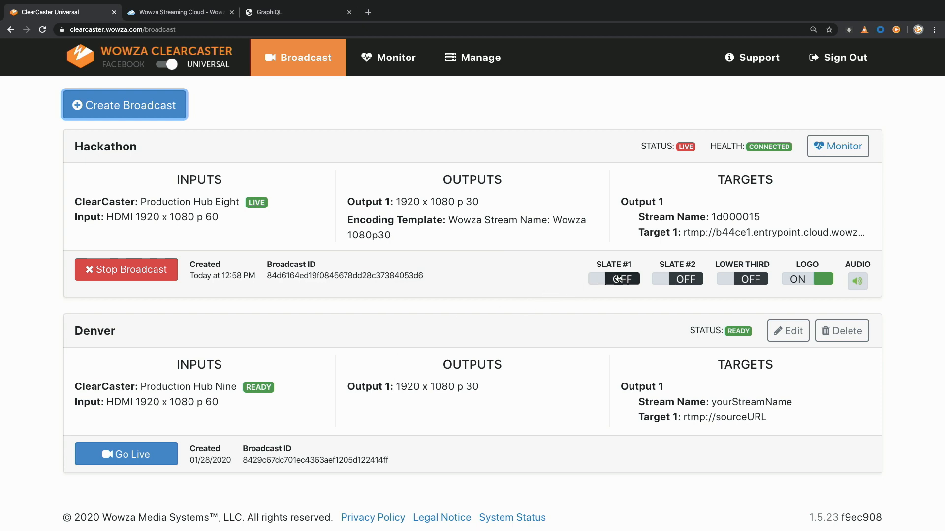
left_click(669, 280)
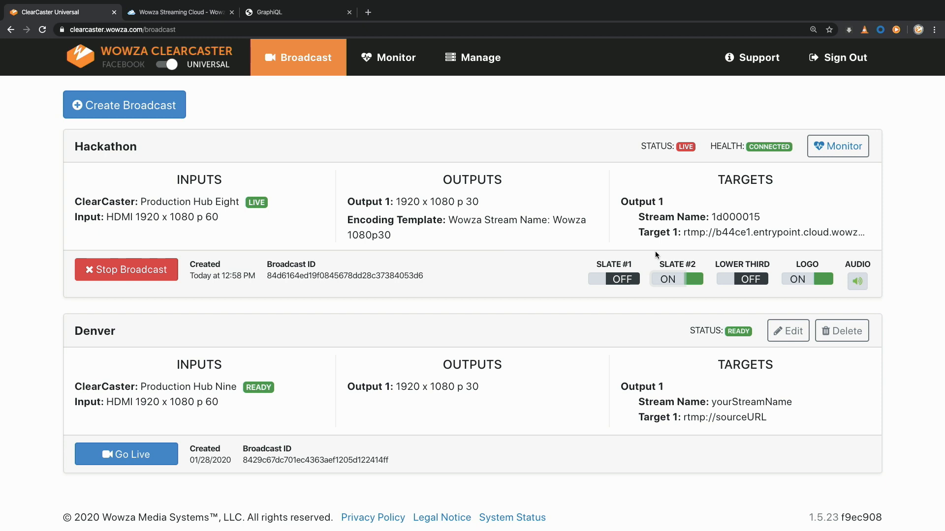
left_click(602, 280)
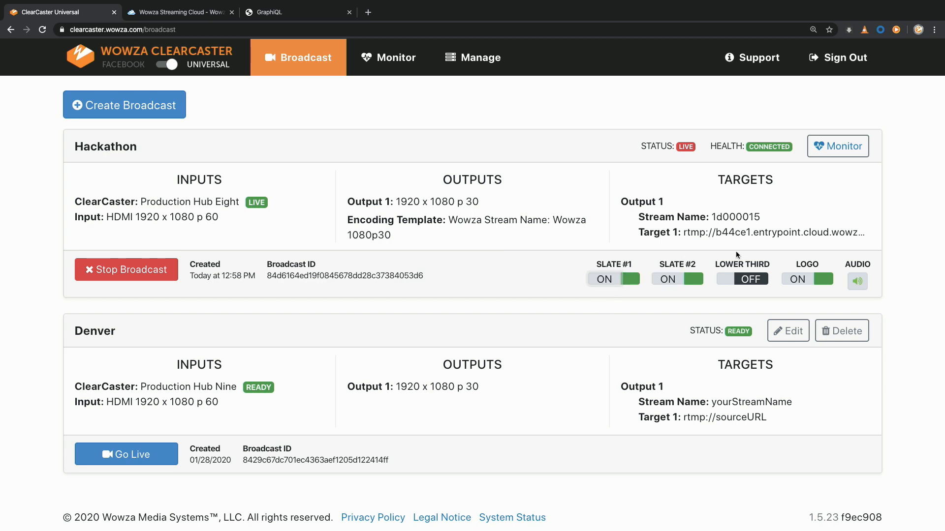
left_click(742, 279)
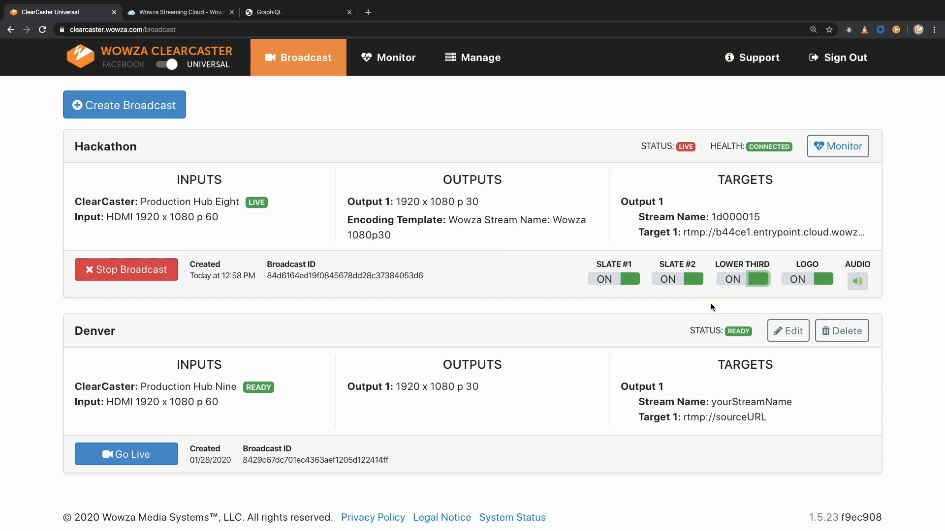
left_click(616, 282)
left_click(664, 282)
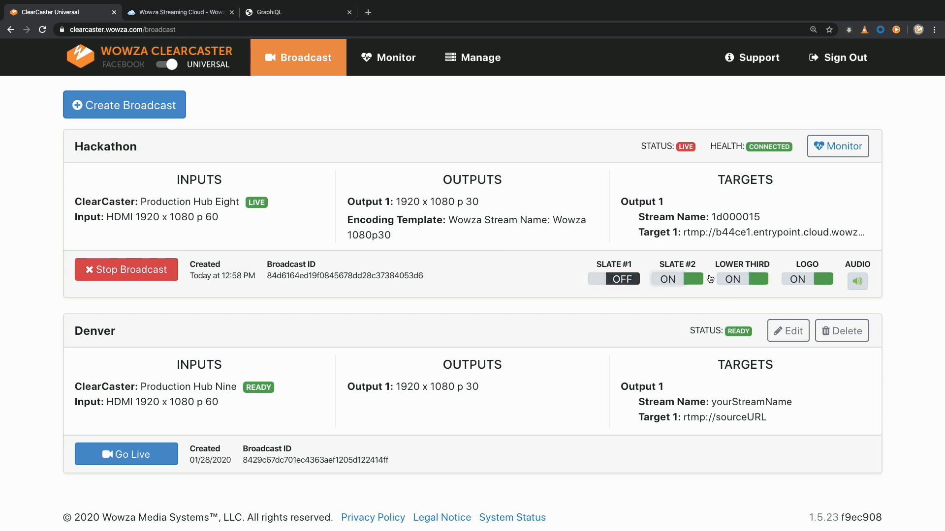
left_click(794, 279)
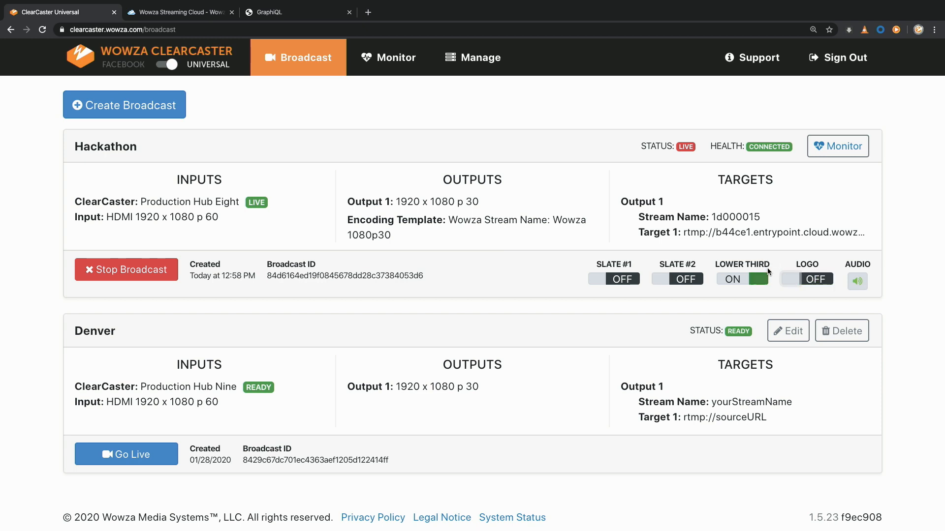
left_click(809, 285)
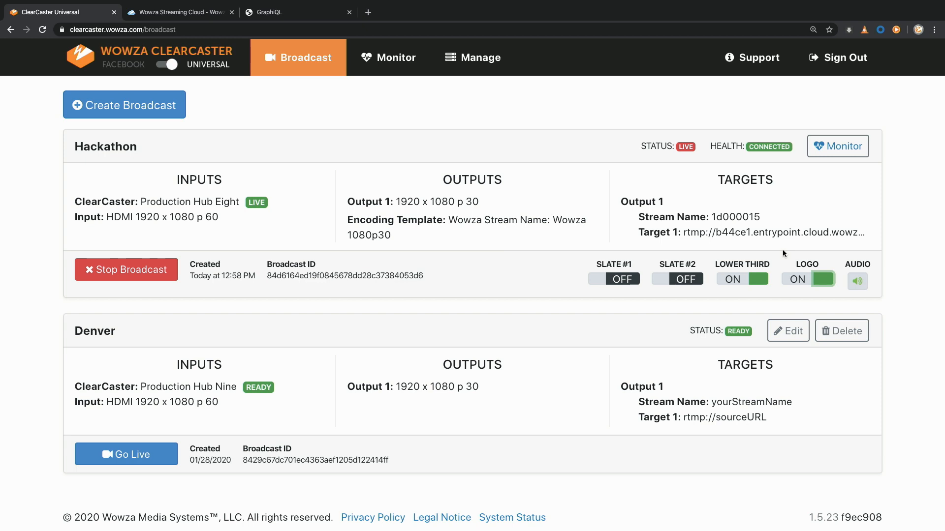
left_click(755, 280)
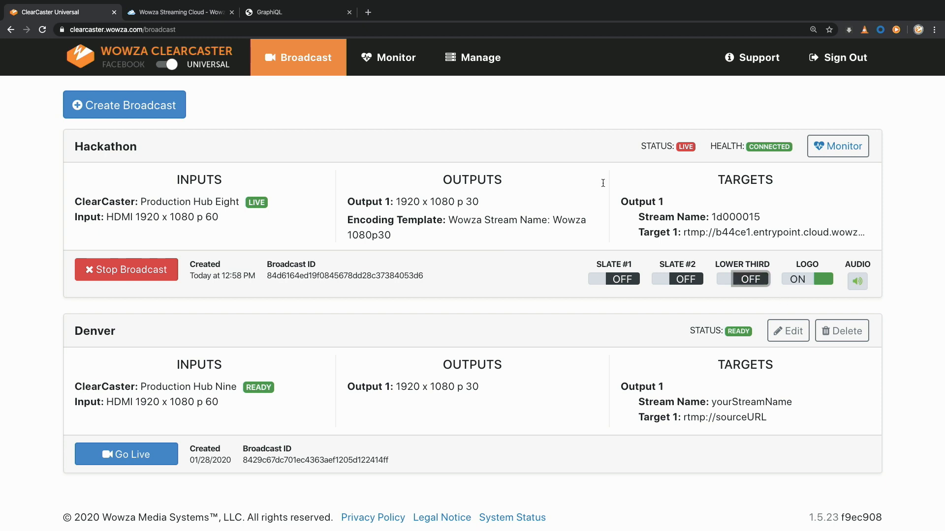
Open the Verify graphics package under Manage > Graphics, closing its logo editor unchanged
left_click(466, 58)
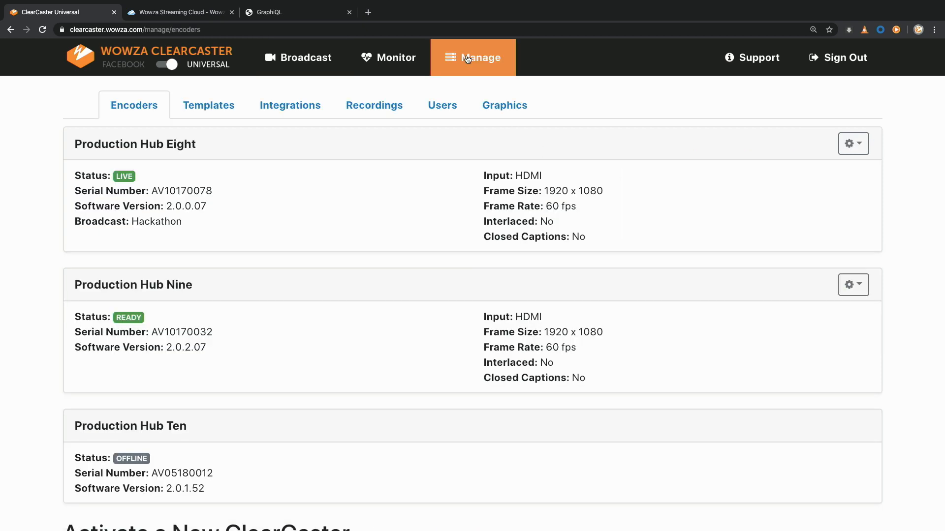
left_click(500, 104)
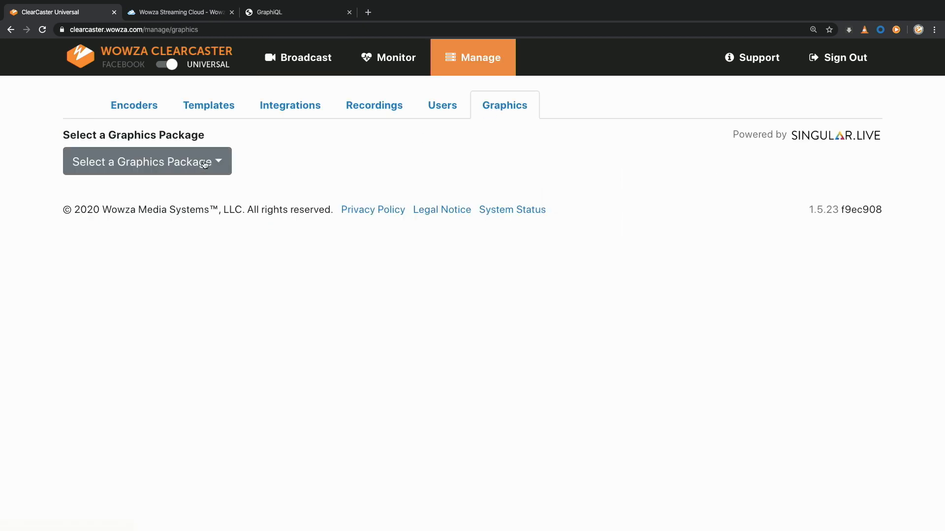
left_click(157, 162)
left_click(174, 218)
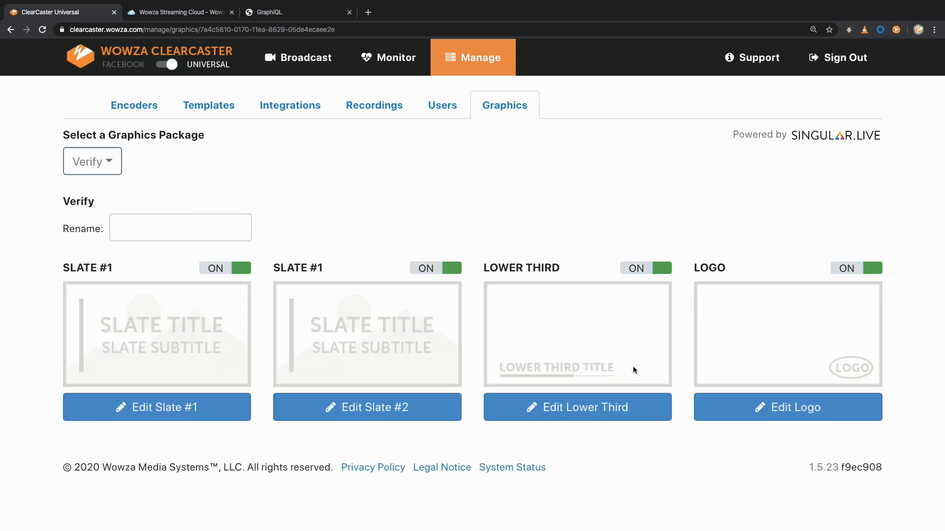
left_click(765, 408)
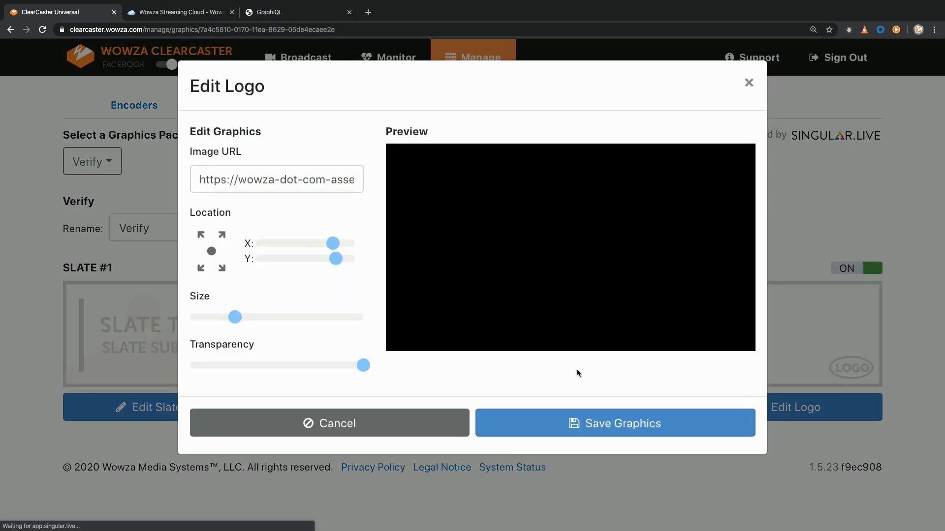
left_click(745, 84)
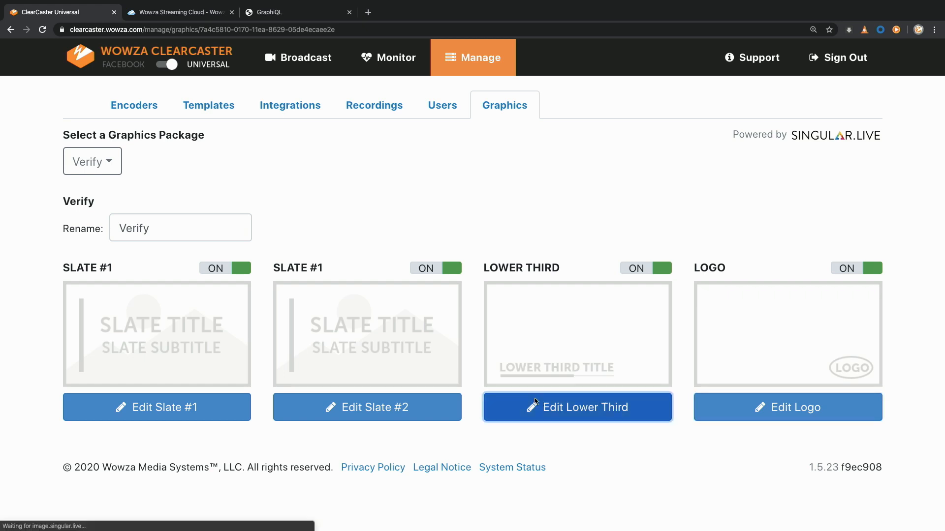
Replace the Verify lower third text with 'Just in Live' and save the graphics
left_click(556, 408)
left_click_drag(266, 178, 118, 172)
type("Just ")
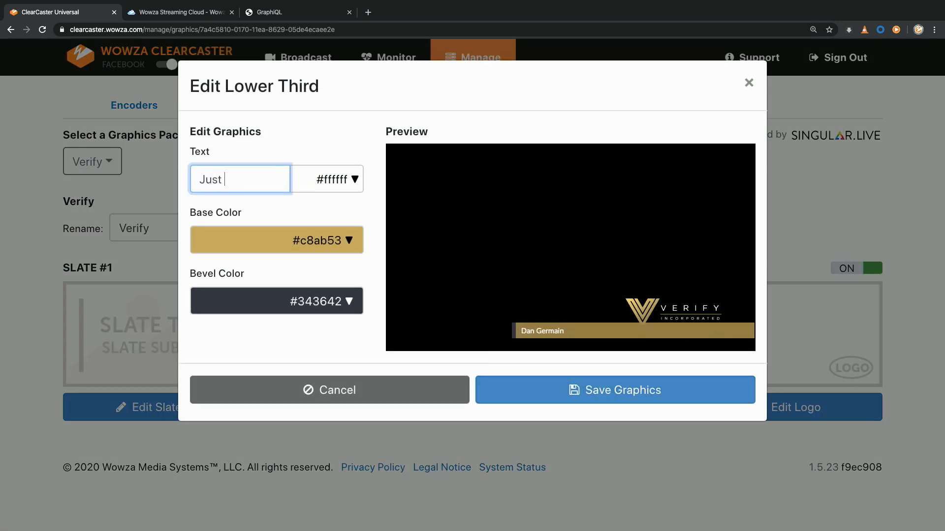
type("in Live")
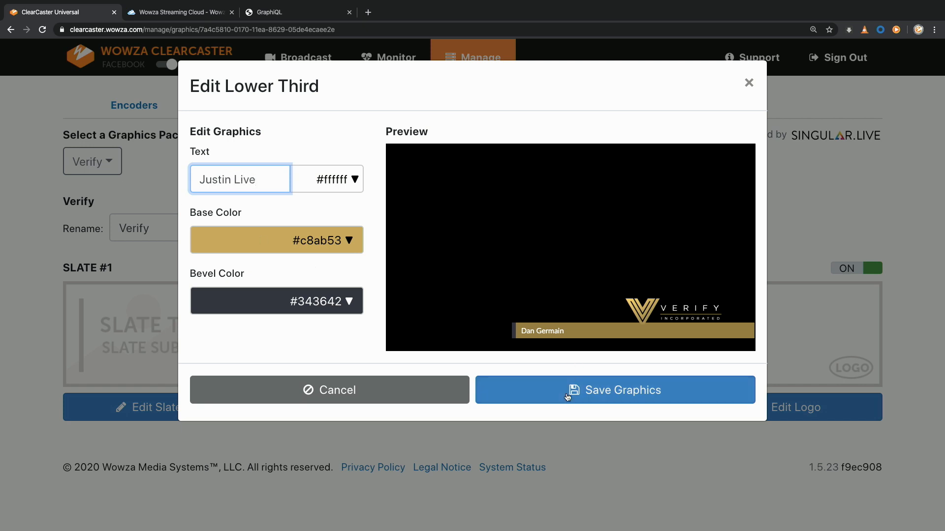
left_click(571, 392)
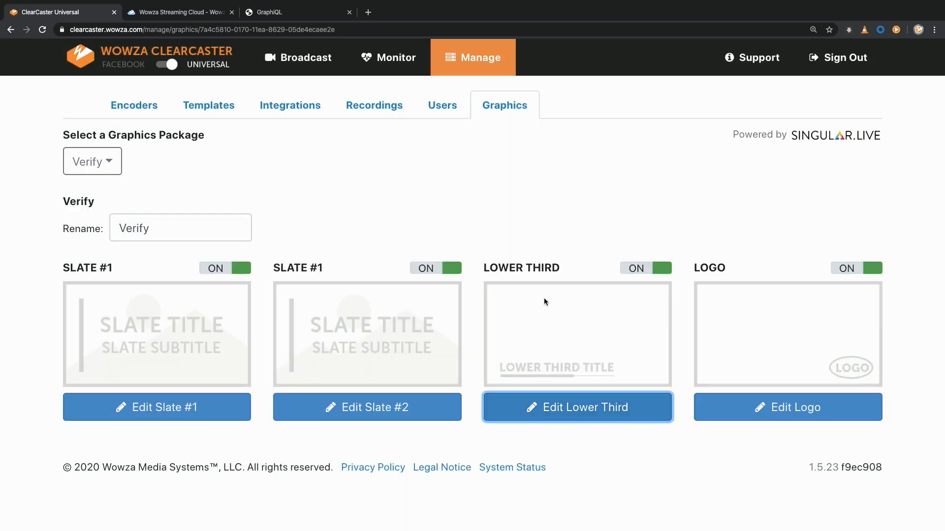
On the broadcasts list, switch Hackathon's Lower Third on, then off again
left_click(312, 68)
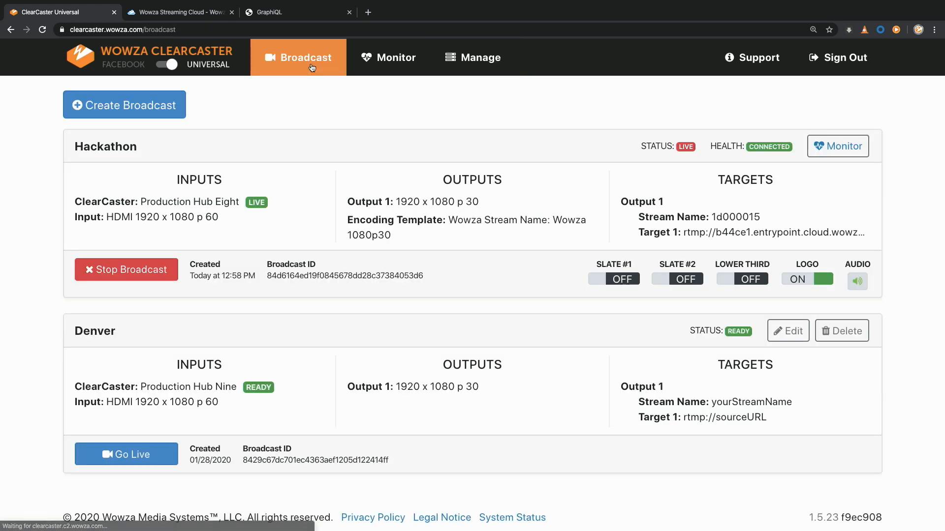
left_click(751, 279)
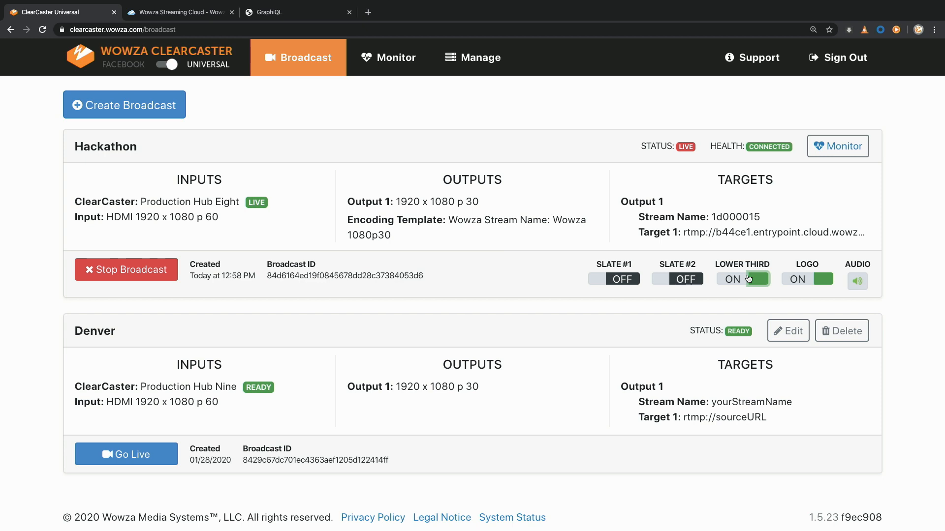
left_click(748, 279)
left_click(487, 56)
left_click(298, 104)
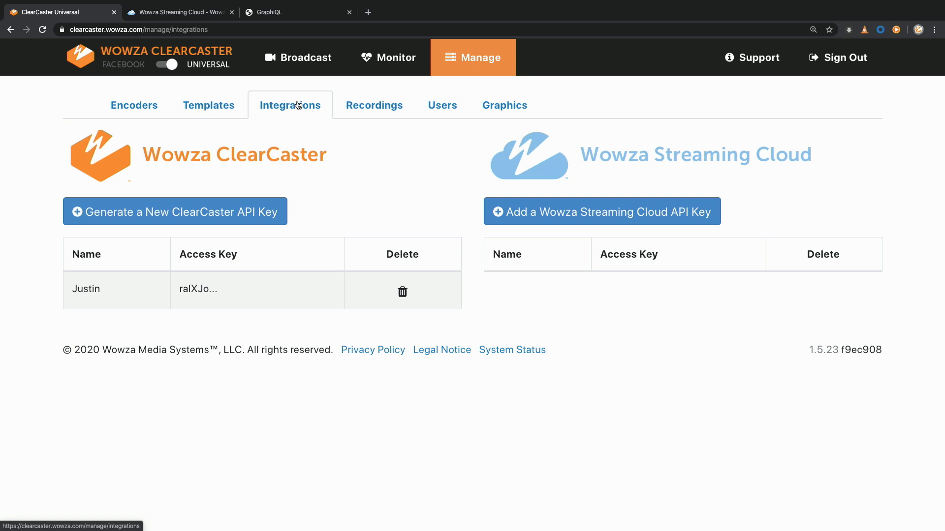
left_click(278, 58)
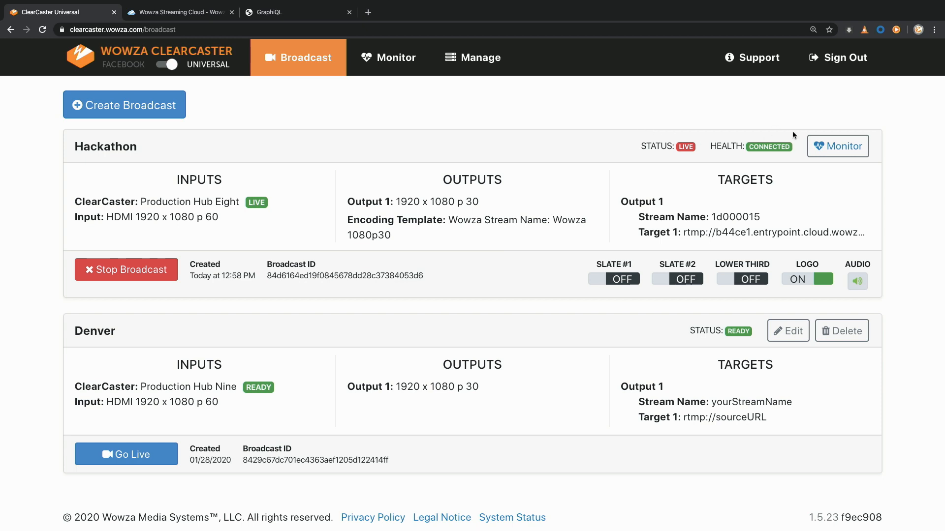
Open the Hackathon broadcast's Monitor page and scroll through its appliance, encoder and connection charts
left_click(819, 149)
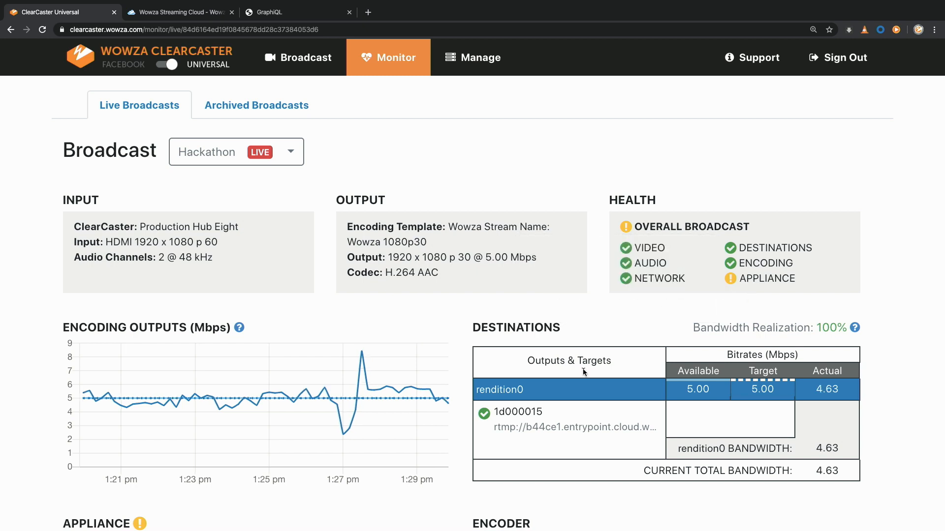
scroll(573, 377, "down", 3)
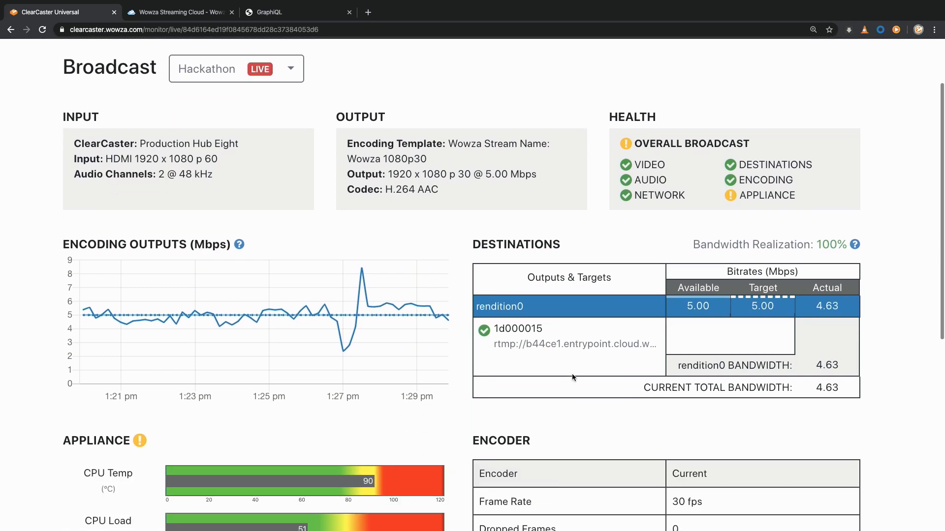
scroll(572, 377, "down", 1)
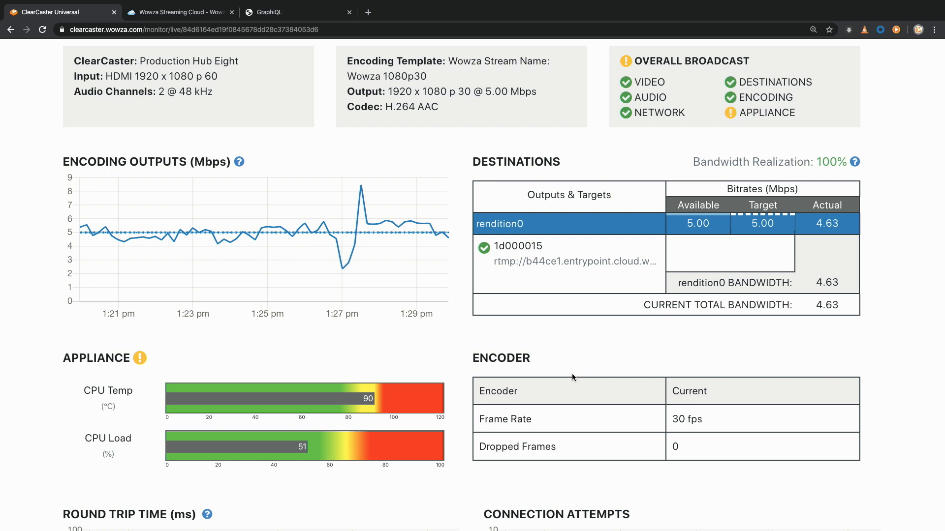
scroll(572, 378, "down", 4)
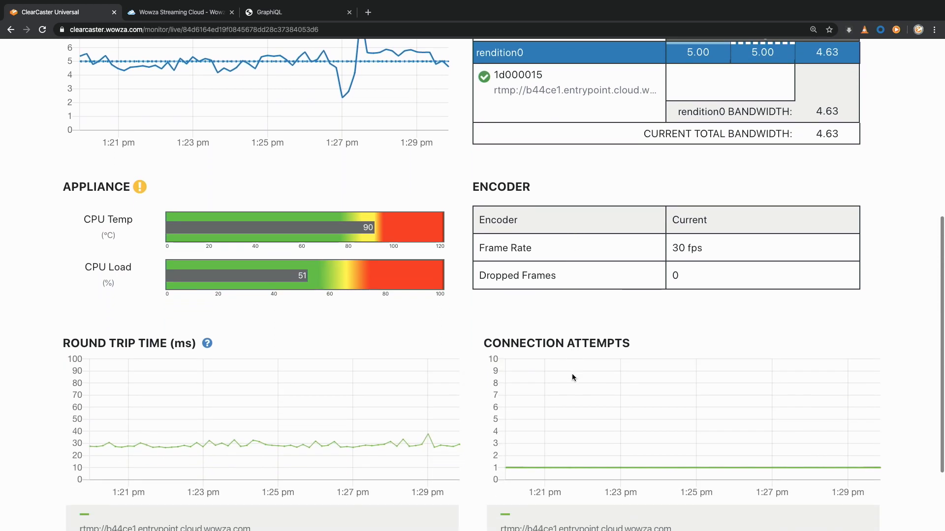
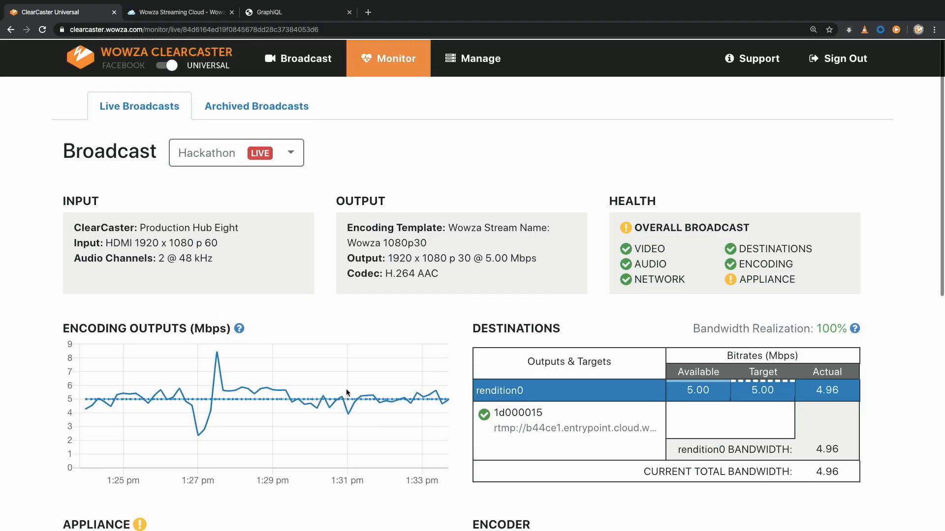
Scroll the live monitor to the Appliance, Encoder and Round Trip Time charts (CPU 88 °C, 30 fps)
scroll(347, 392, "down", 8)
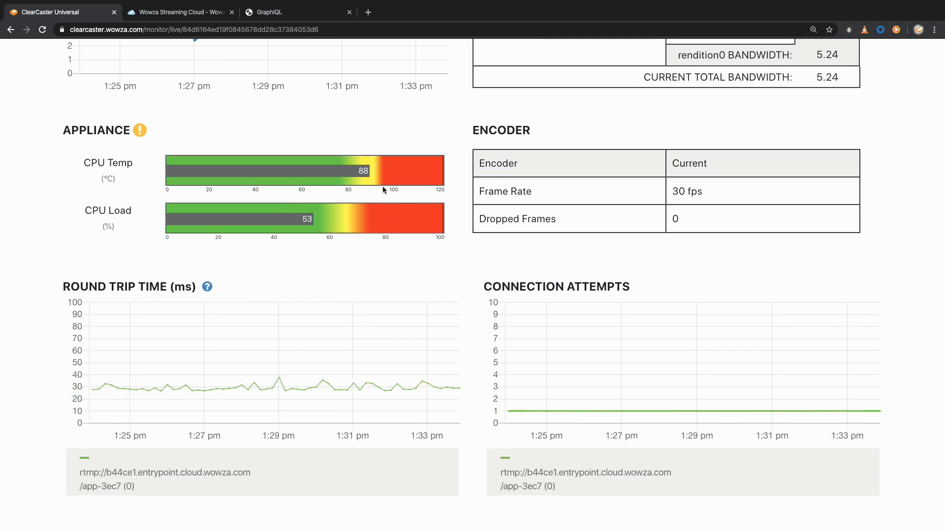
scroll(462, 372, "up", 1)
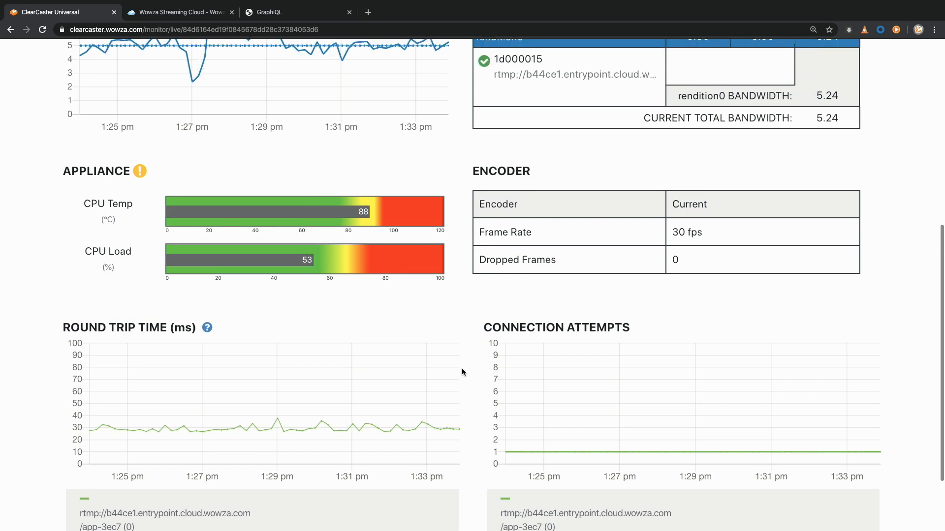
scroll(461, 372, "down", 2)
mouse_move(526, 366)
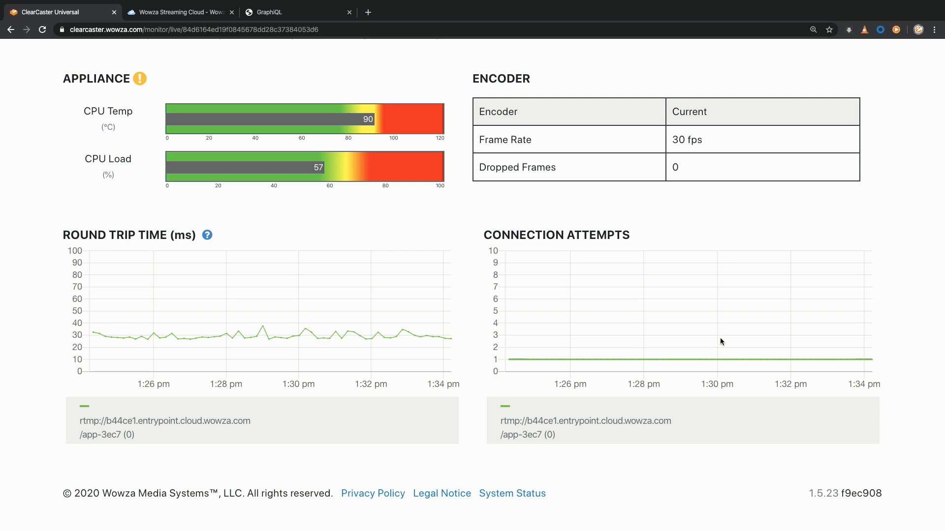
mouse_move(125, 341)
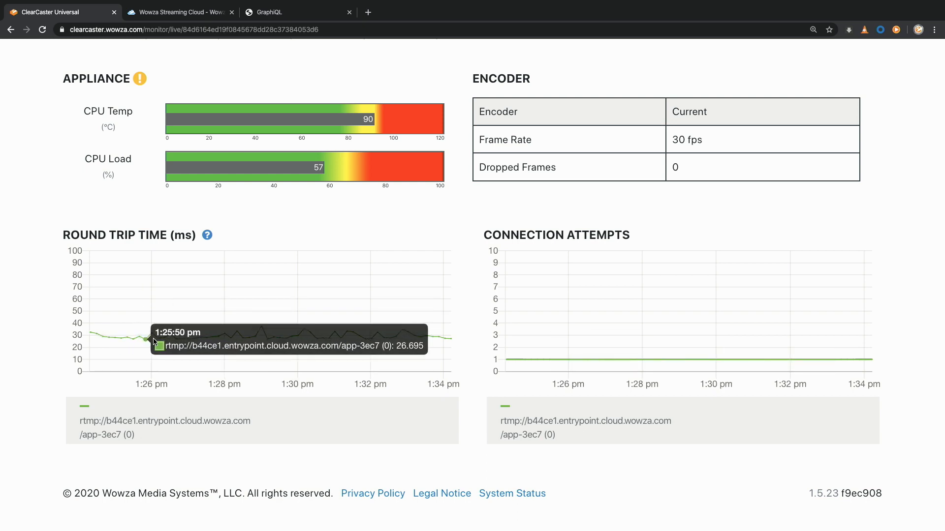
scroll(289, 302, "up", 1)
scroll(289, 302, "up", 4)
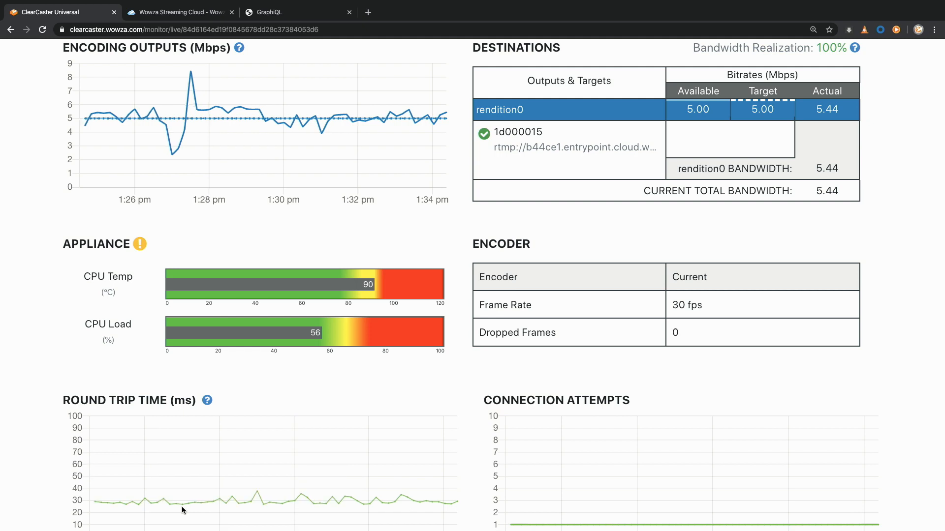
scroll(285, 401, "down", 1)
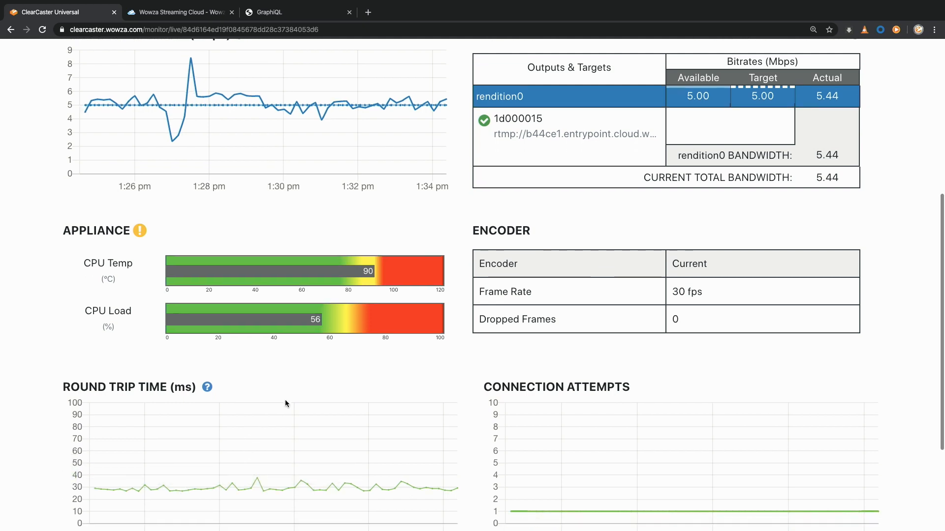
scroll(286, 401, "down", 2)
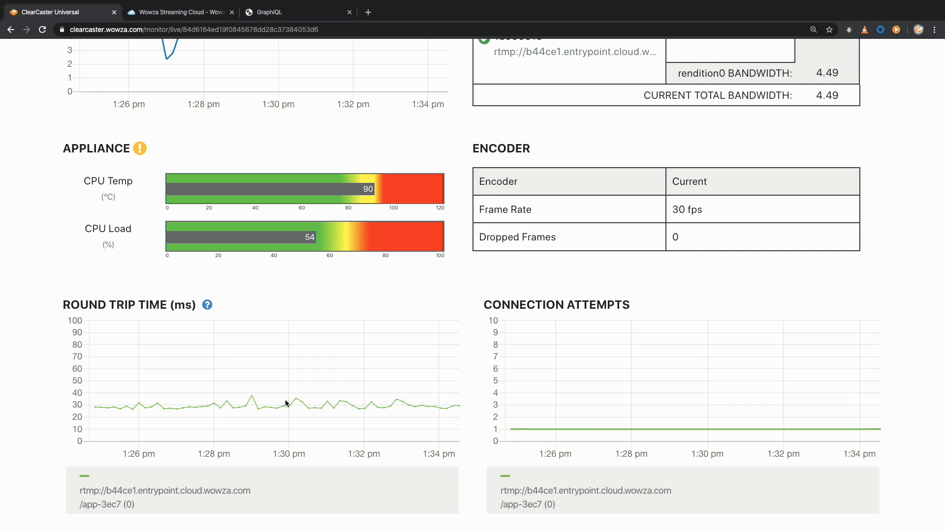
scroll(286, 404, "down", 2)
scroll(285, 403, "up", 12)
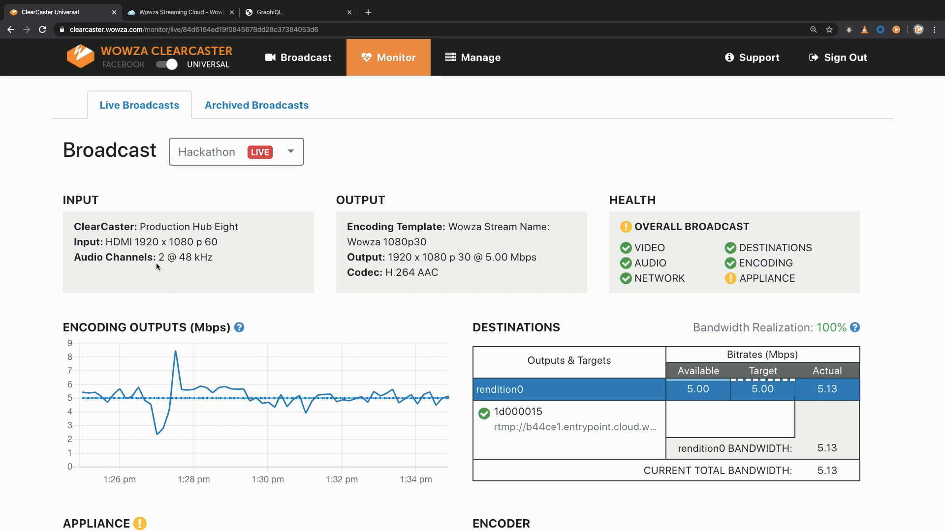
In Archived Broadcasts, set the end date to 02/10/2020 and view the 12:58pm Hackathon broadcast
left_click(262, 114)
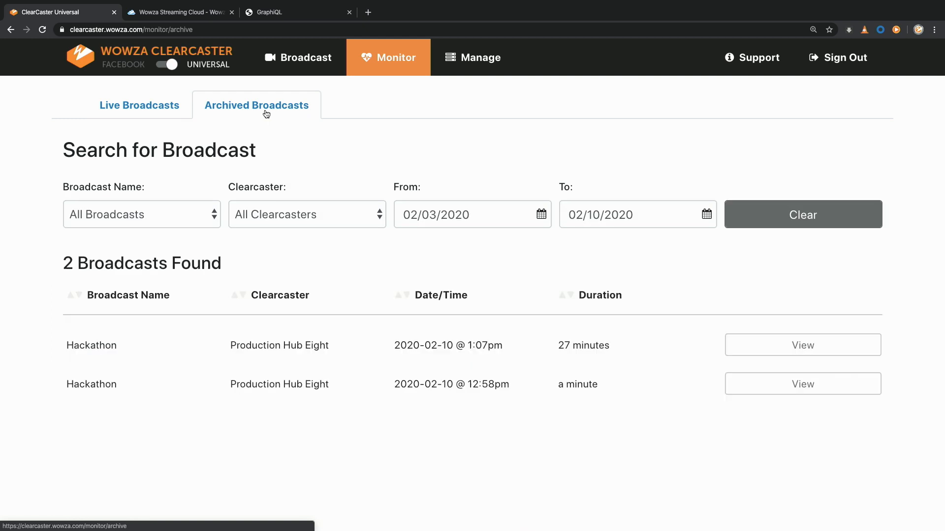
left_click(619, 214)
left_click(624, 323)
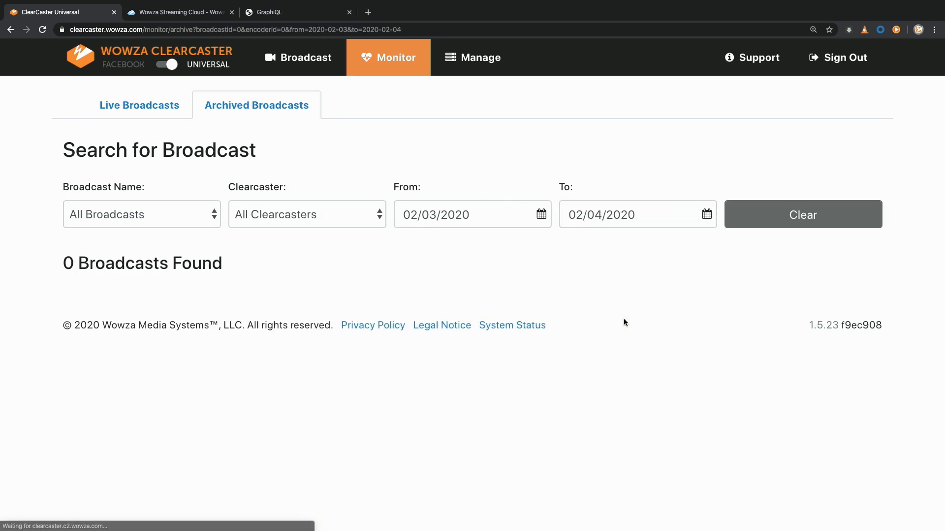
left_click(644, 221)
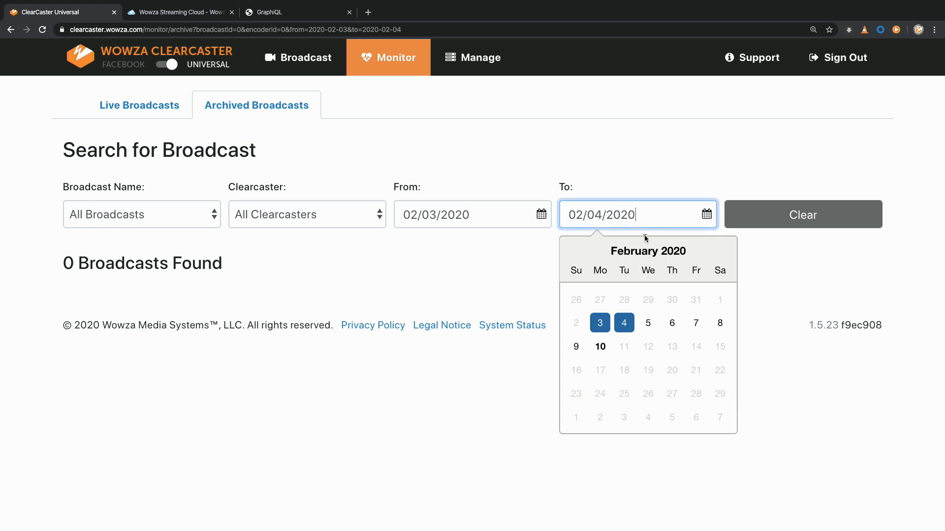
left_click(603, 344)
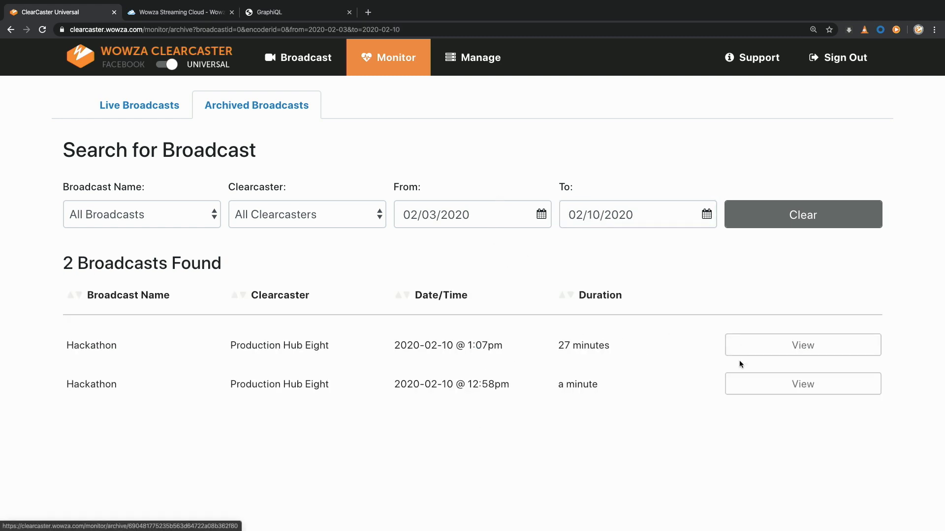
left_click(763, 387)
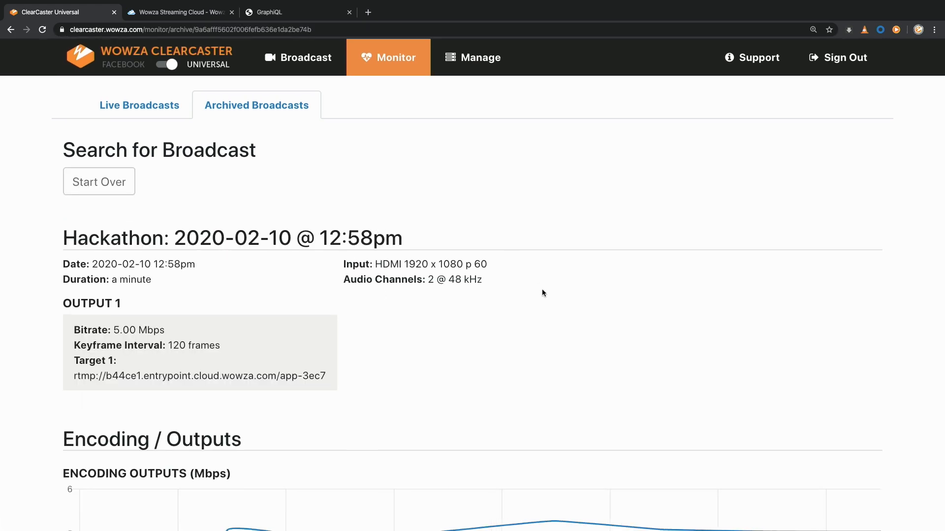
scroll(542, 292, "down", 7)
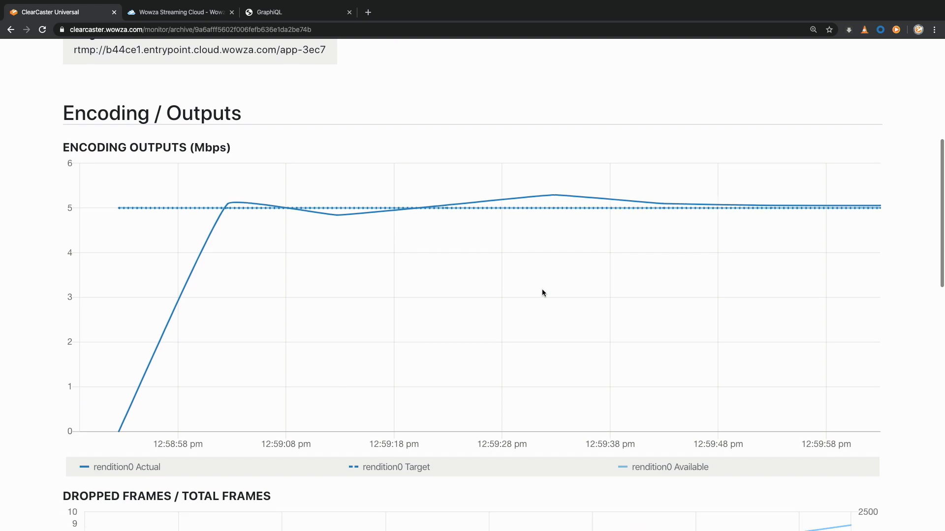
scroll(375, 224, "down", 2)
scroll(375, 226, "down", 4)
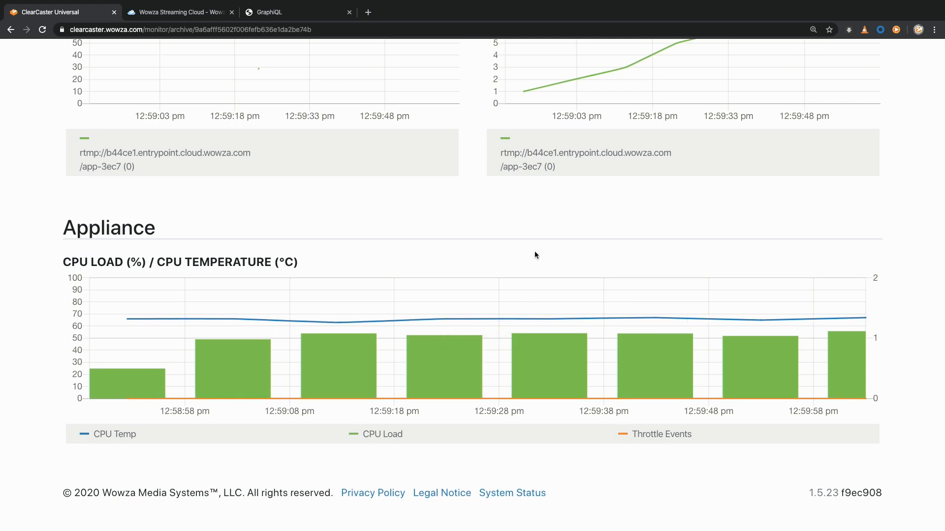
scroll(536, 254, "up", 3)
scroll(535, 254, "up", 2)
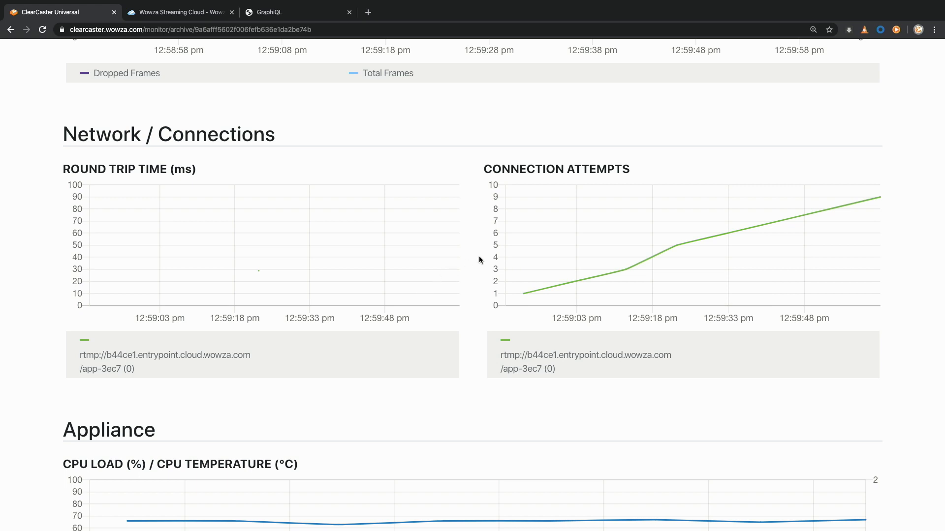
scroll(479, 260, "down", 1)
scroll(479, 260, "up", 3)
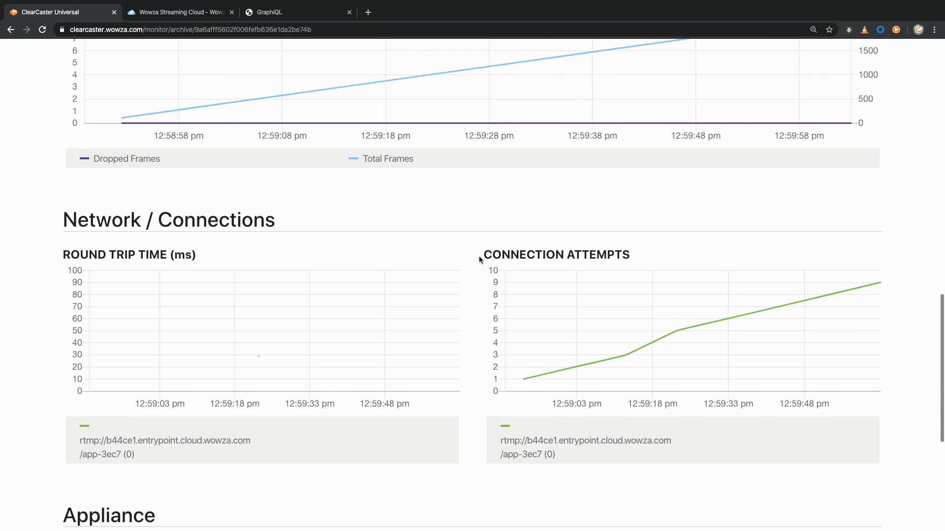
scroll(479, 260, "up", 7)
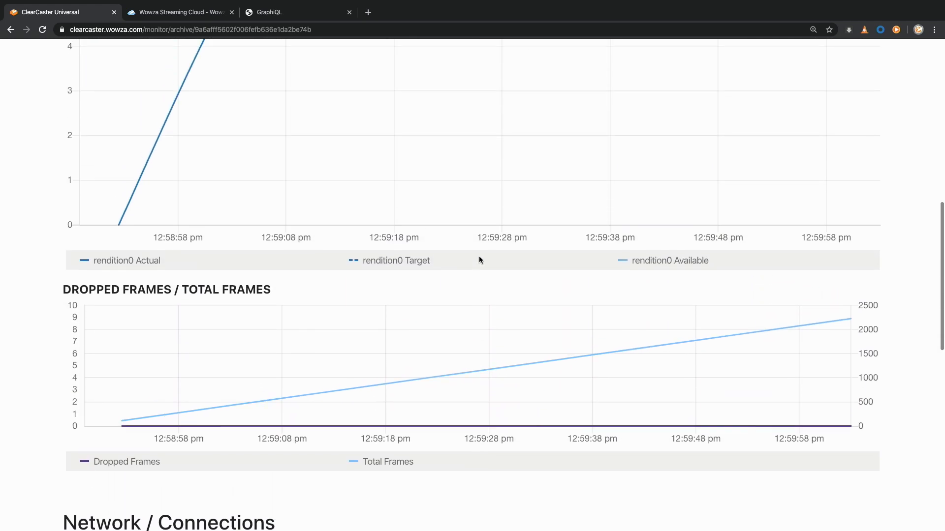
scroll(423, 145, "up", 8)
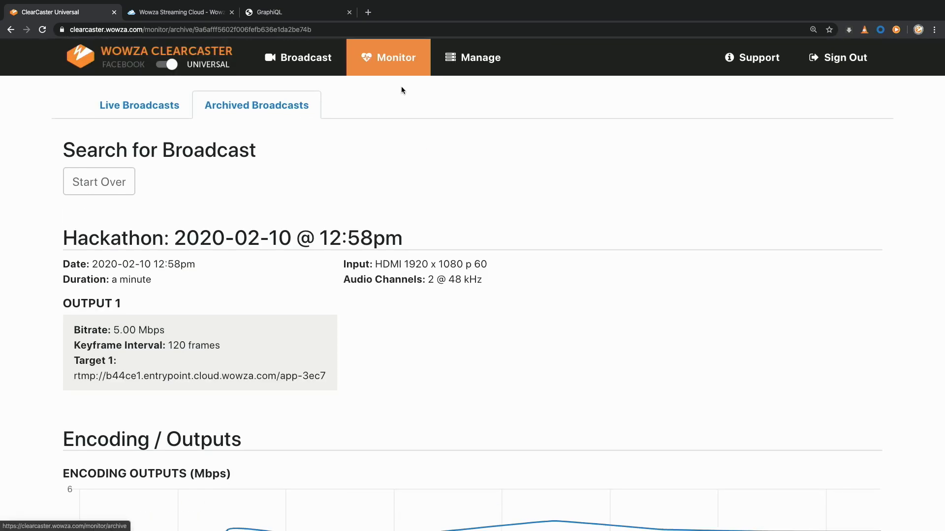
Review the Manage Encoders and Recordings tabs, then sign out and confirm
left_click(474, 58)
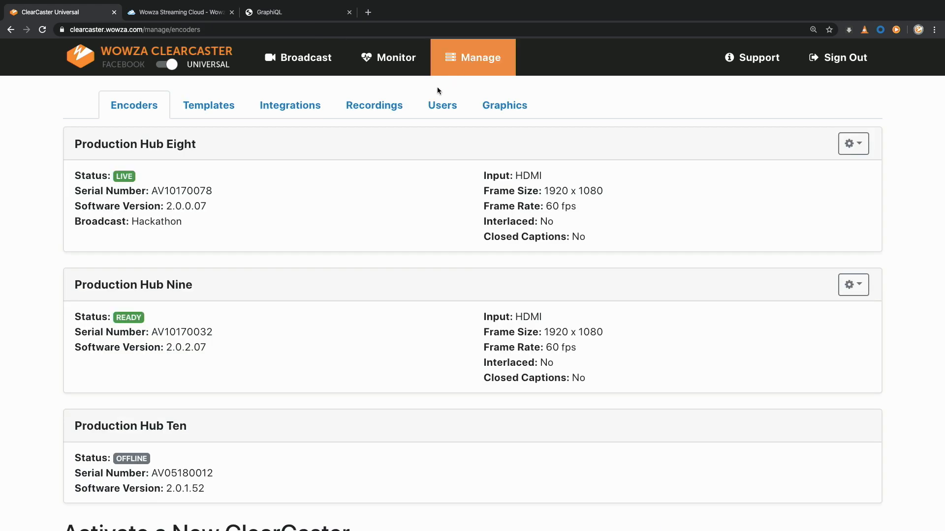
left_click(375, 101)
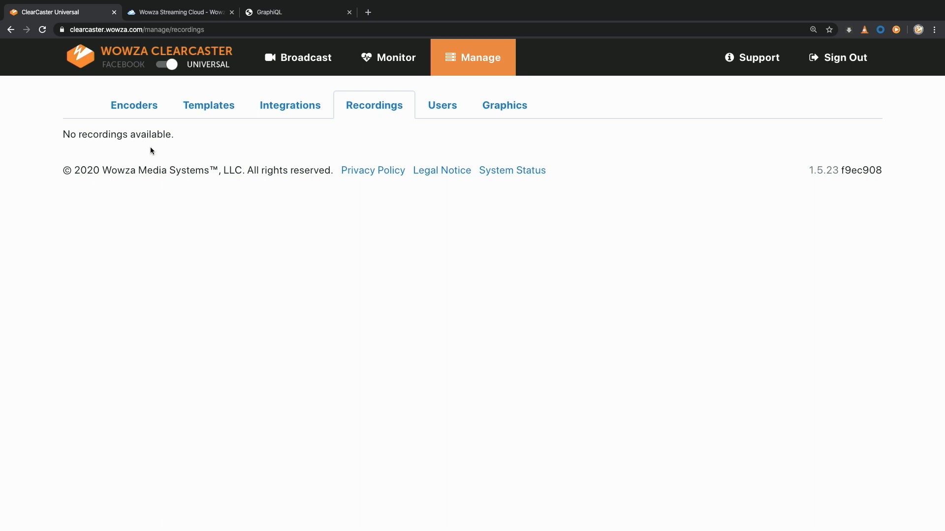
left_click(129, 105)
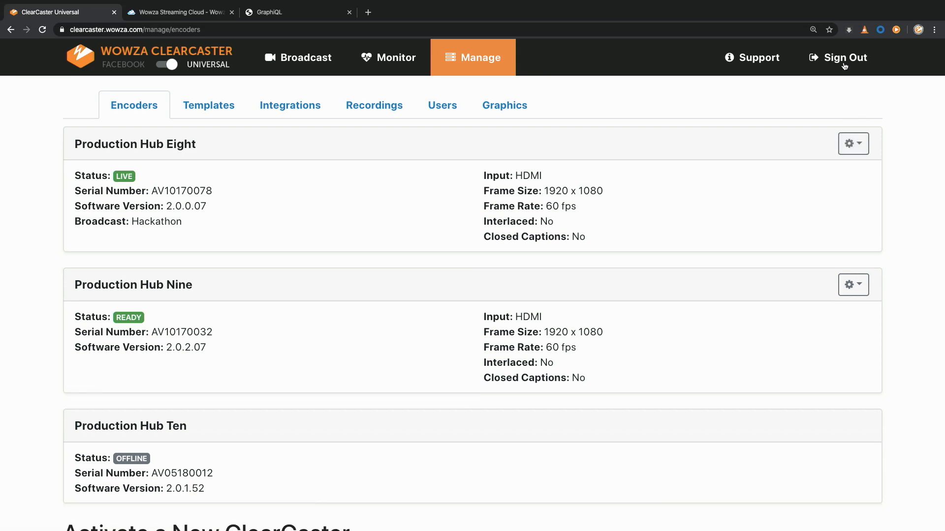
left_click(845, 63)
left_click(597, 192)
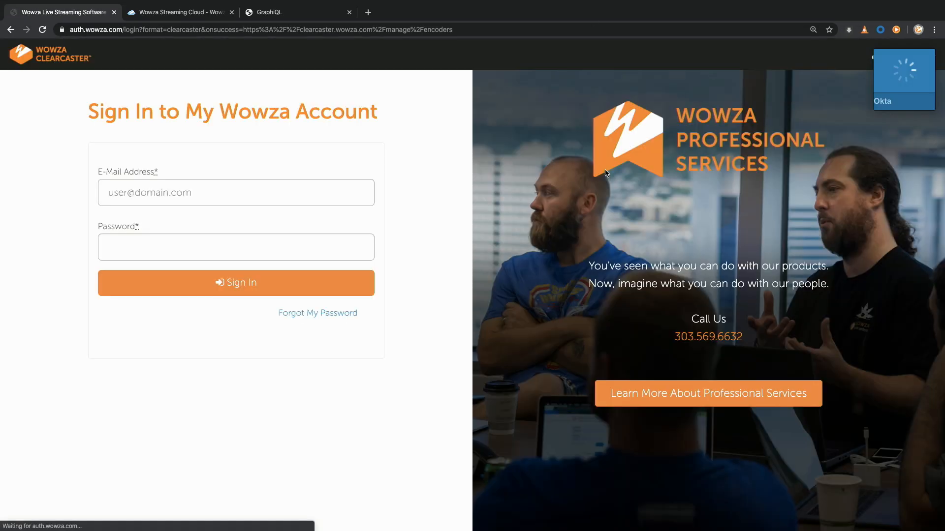